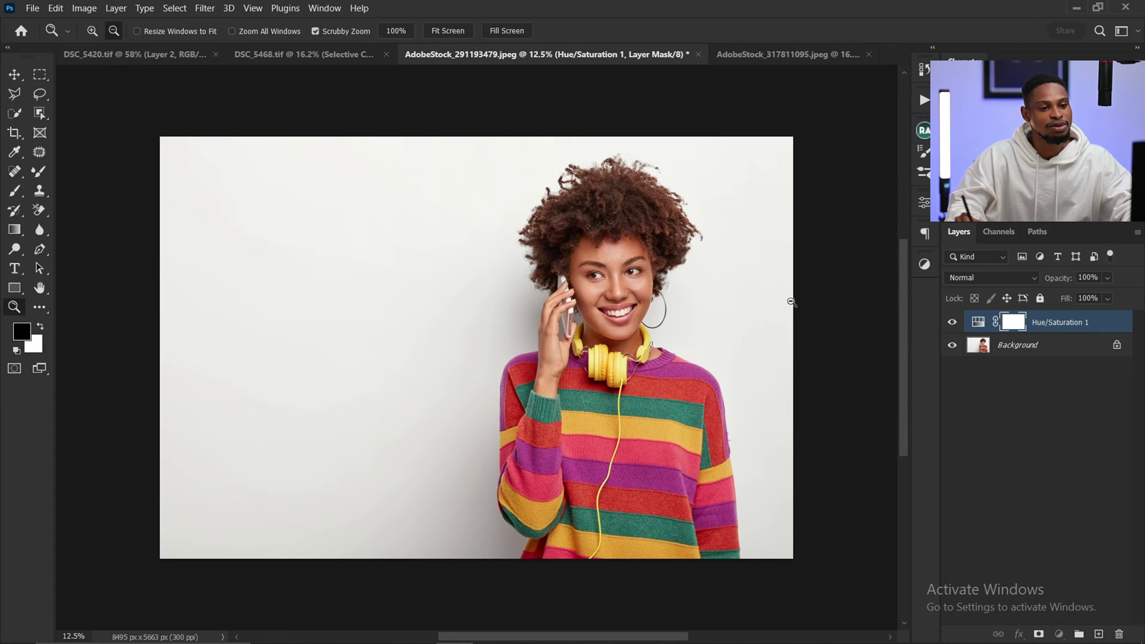
- Delete the Hue/Saturation 1 adjustment layer, leaving only the Background layer
left_click_drag(1101, 330, 1117, 627)
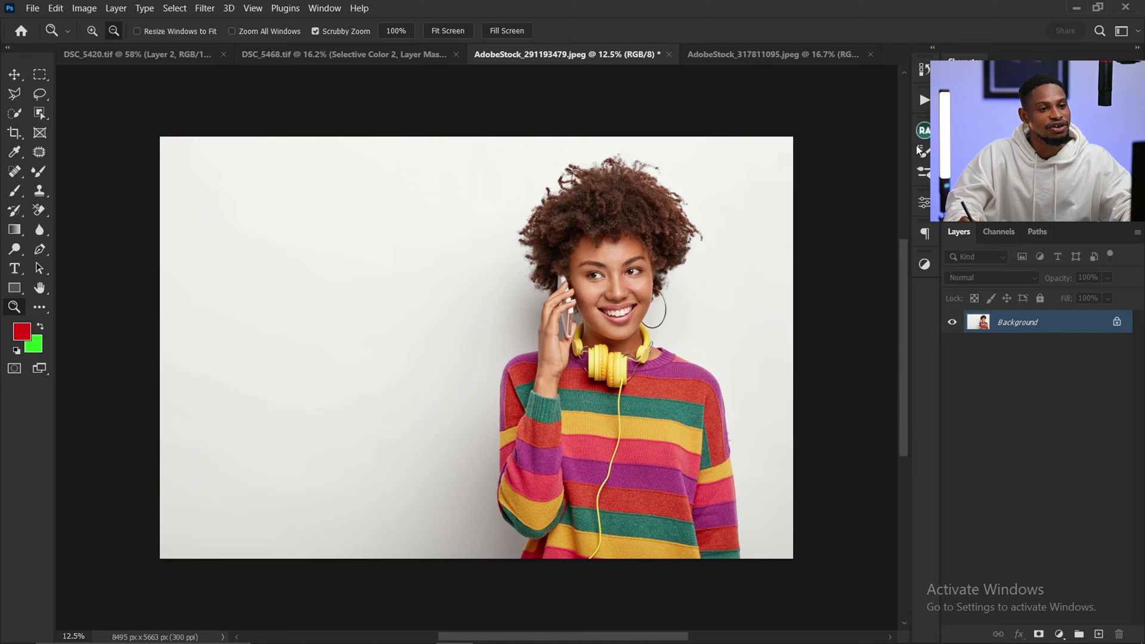
- Add a new Hue/Saturation adjustment layer from the Window > Adjustments panel
left_click(925, 266)
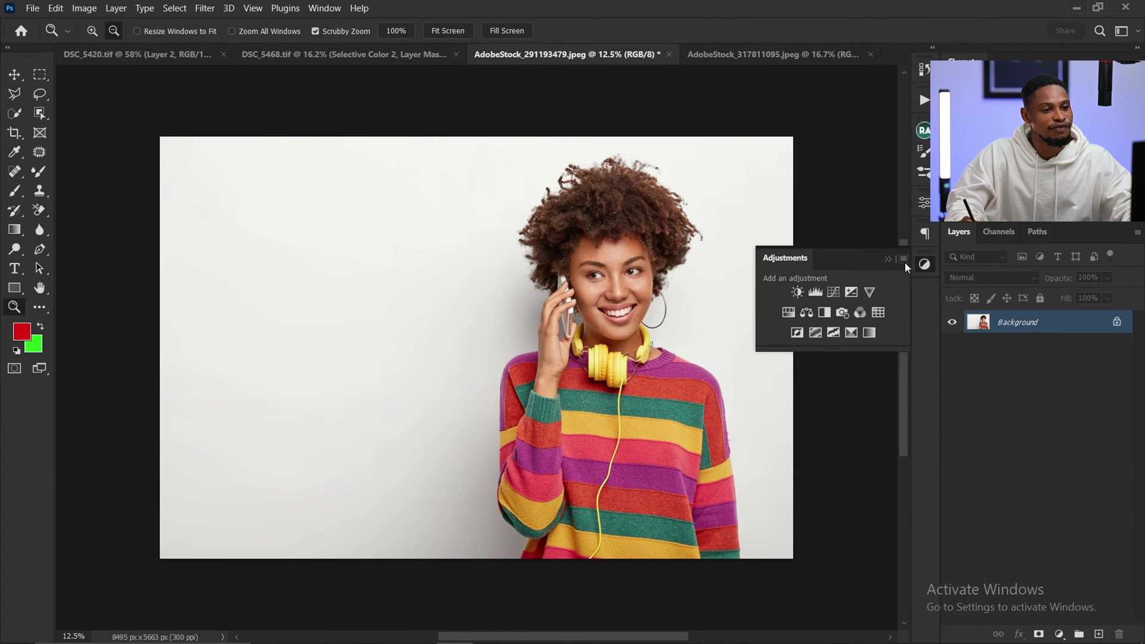
left_click(887, 259)
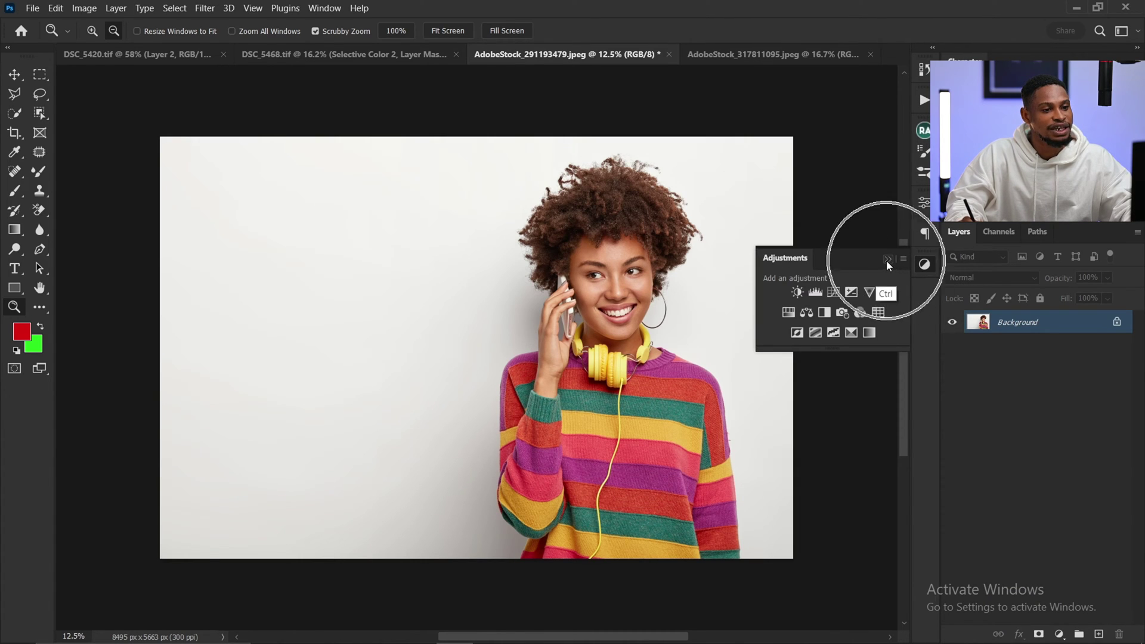
left_click(322, 8)
left_click(399, 130)
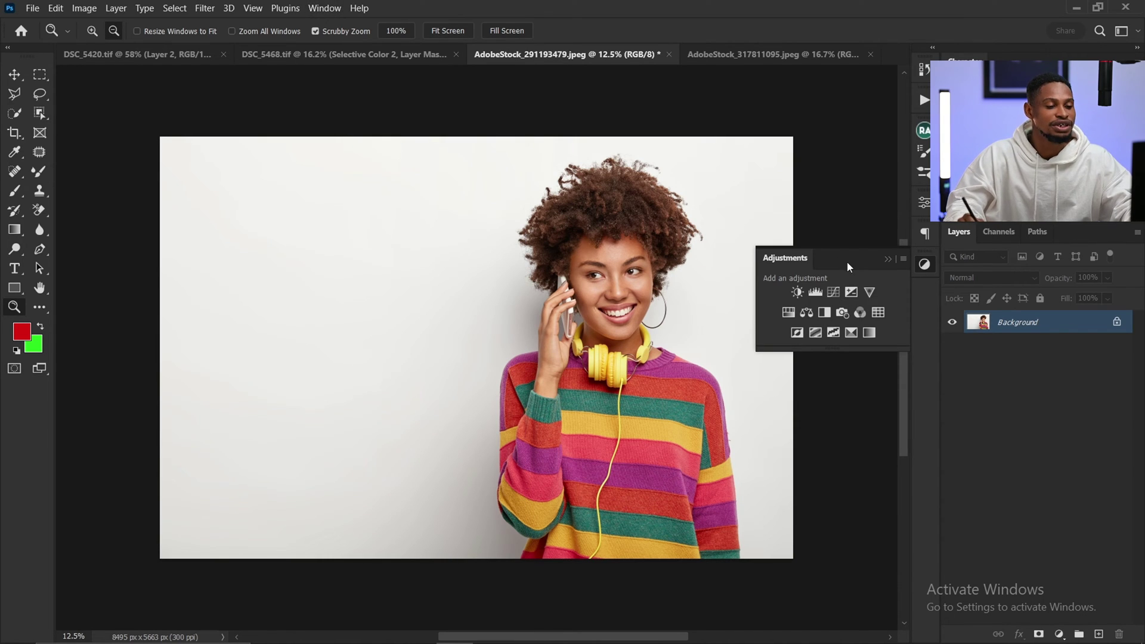
left_click(788, 311)
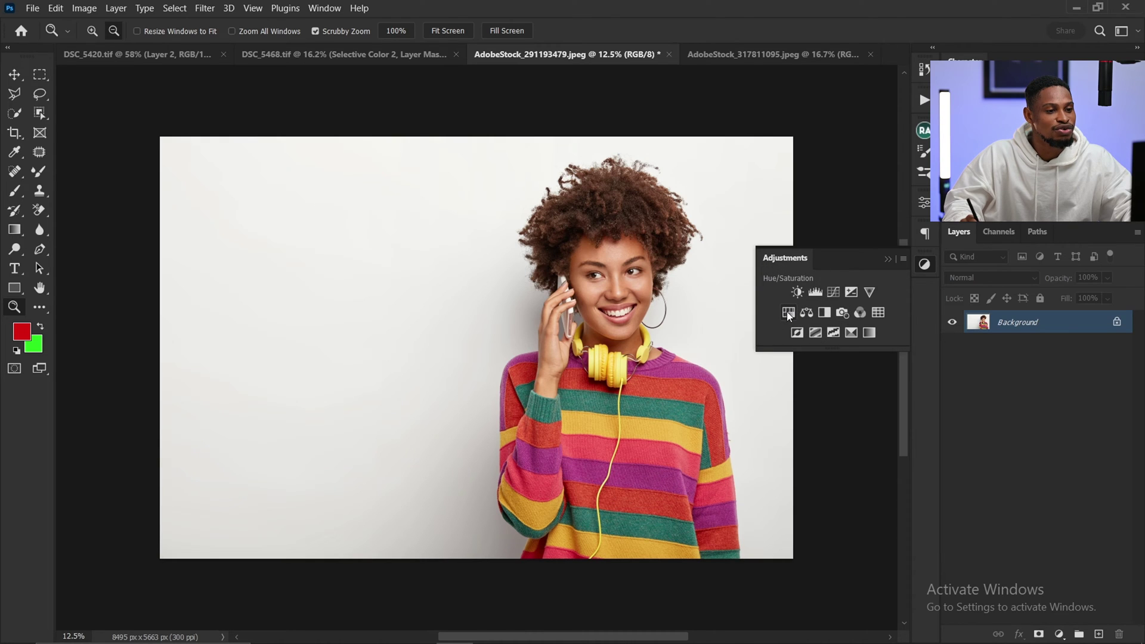
left_click(787, 312)
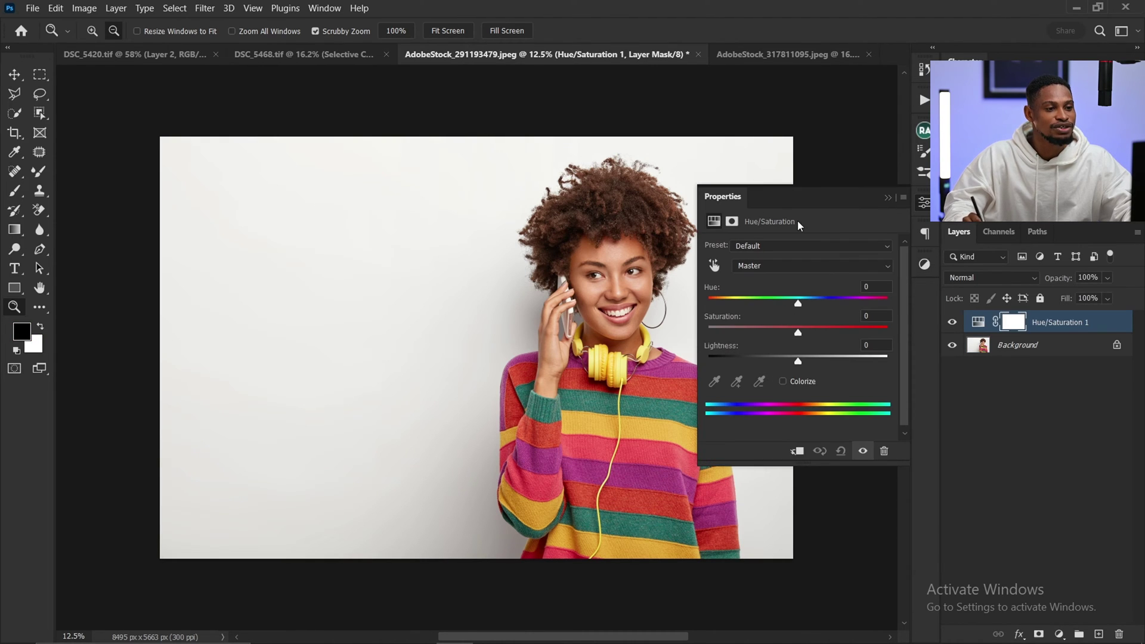
- Pan left, zoom into the sweater, then zoom closer around the yellow headphones
left_click_drag(563, 274, 447, 271)
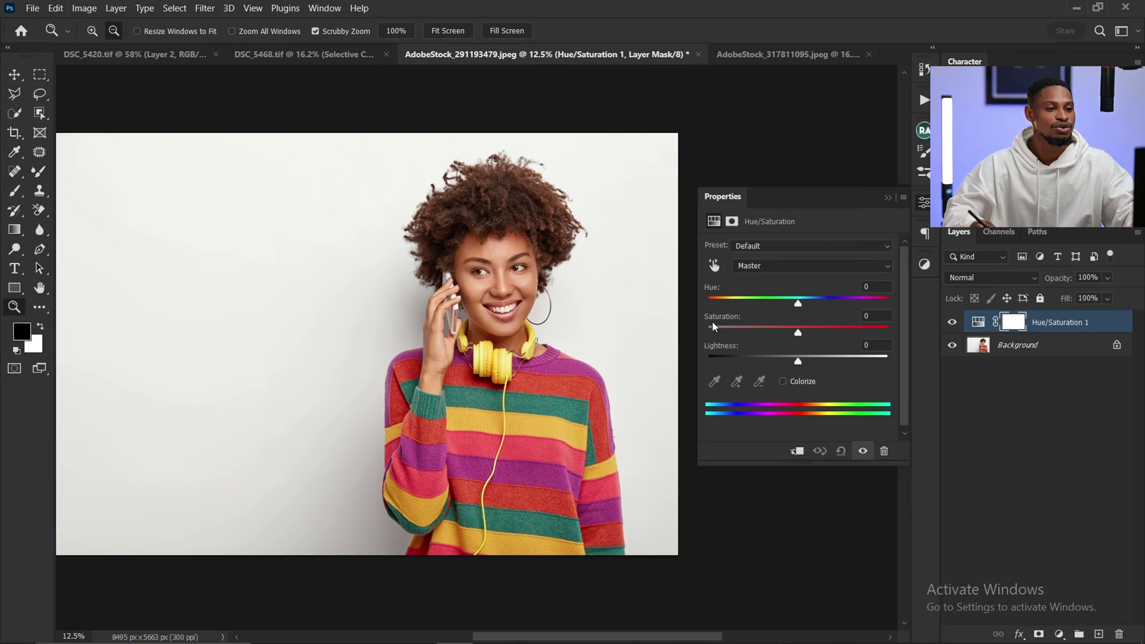
left_click_drag(501, 427, 579, 305)
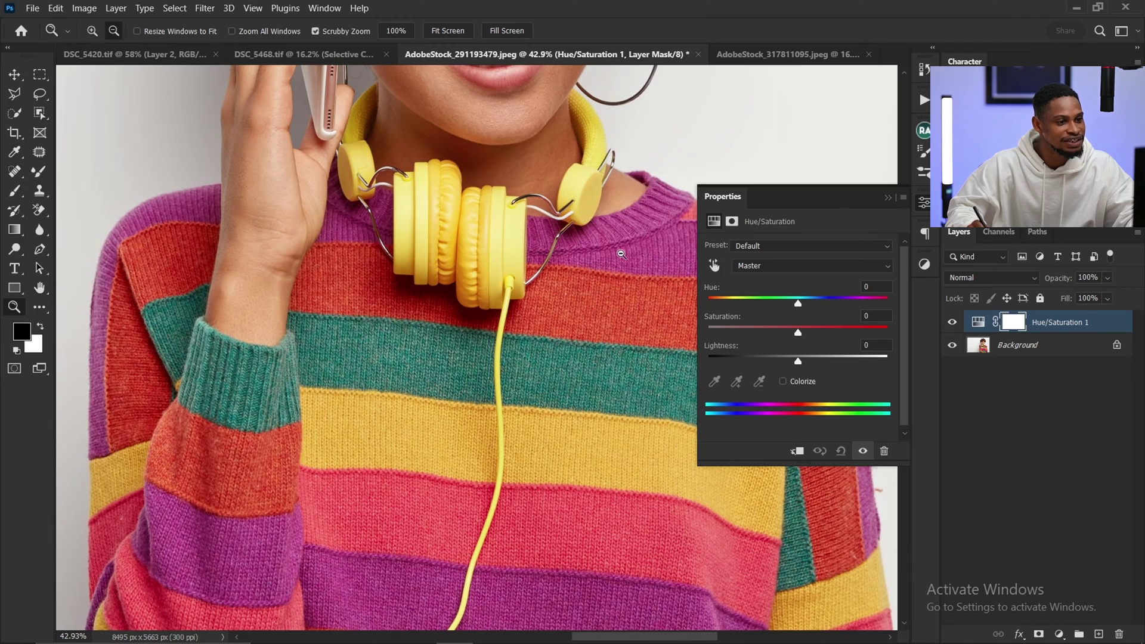
left_click_drag(489, 256, 692, 278)
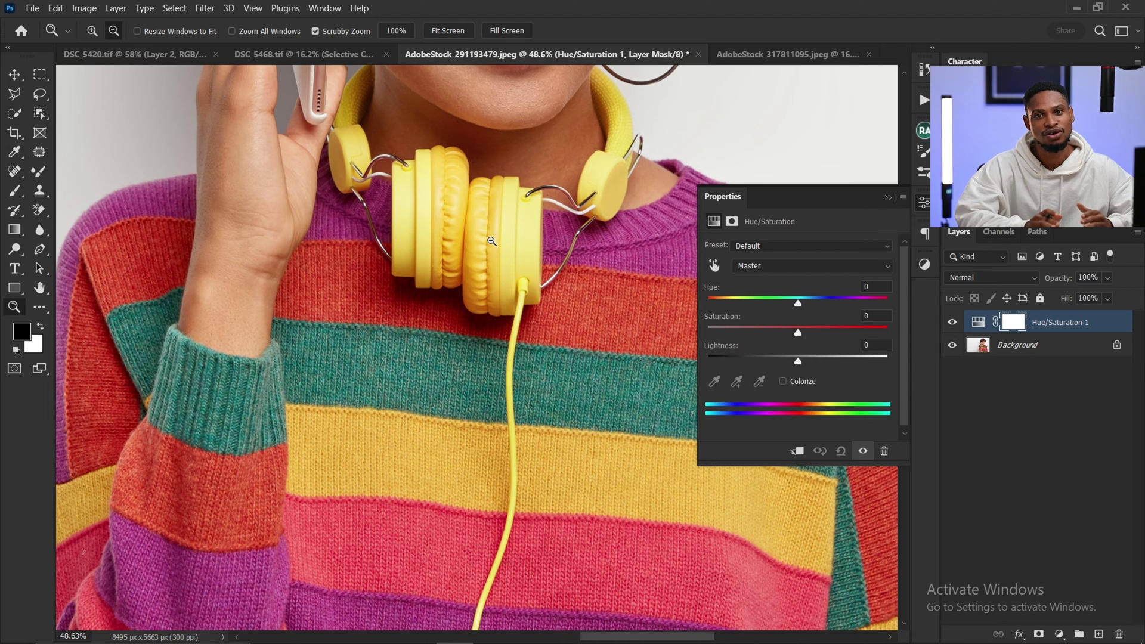
- Target the Yellows range and enable the on-image targeted adjustment tool
left_click(754, 266)
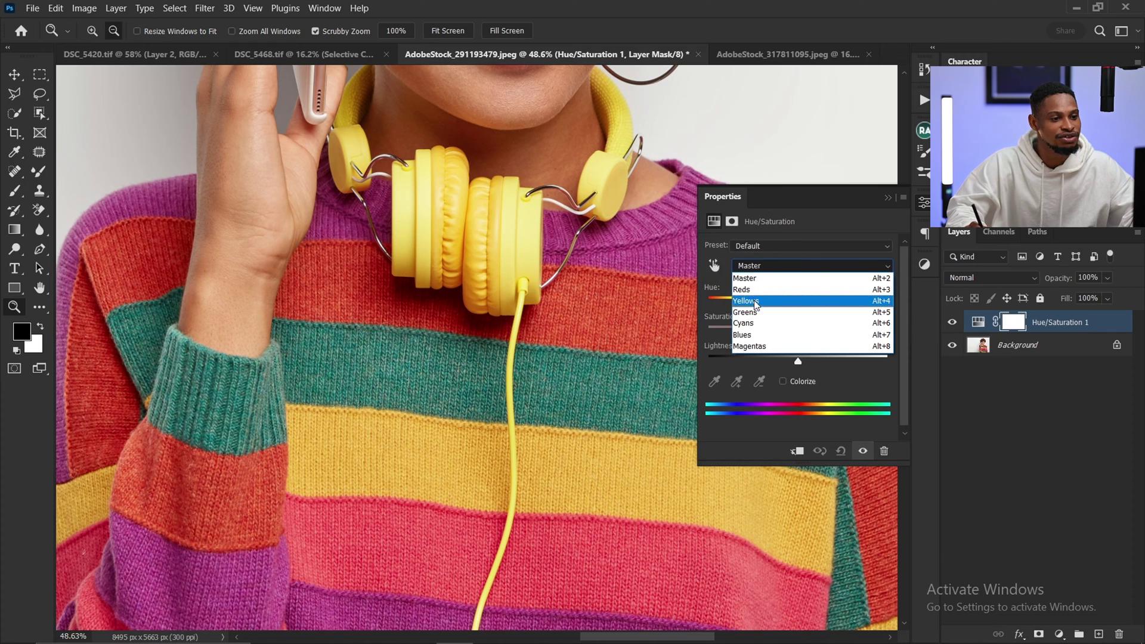
left_click(755, 301)
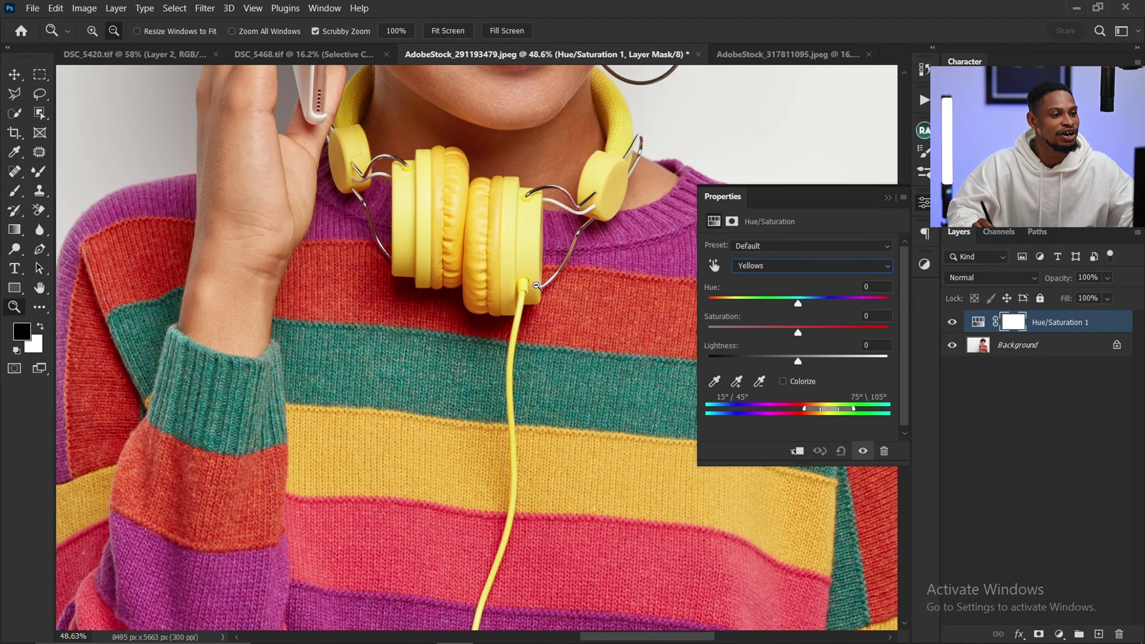
left_click(714, 266)
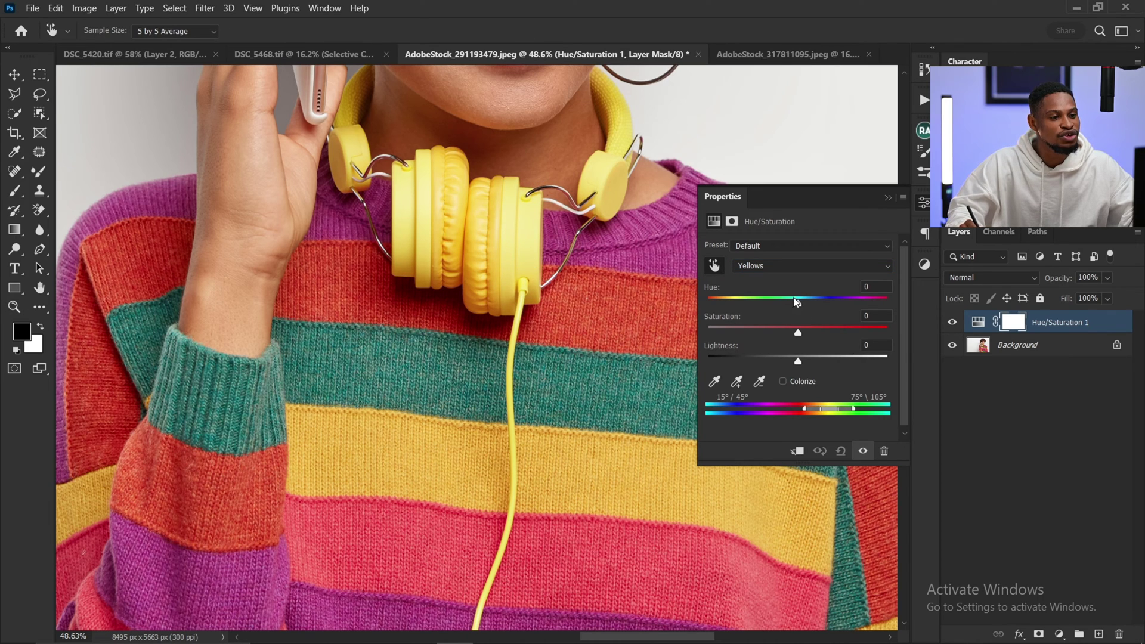
- Shift the Yellows hue to about -63, turning headphones and yellow stripes pink
left_click(797, 303)
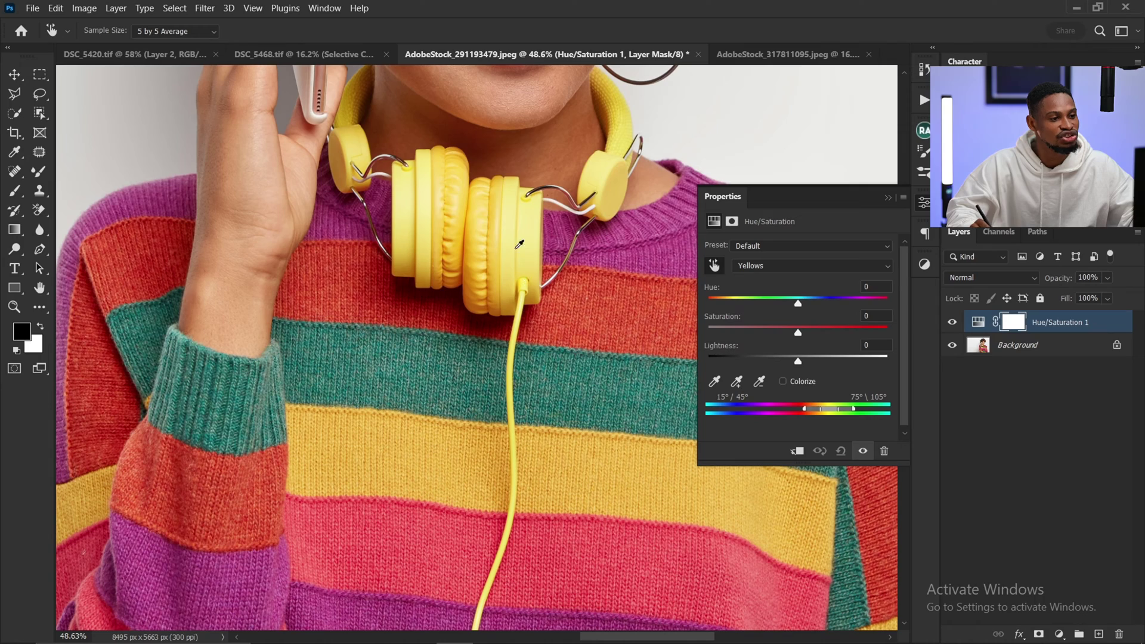
scroll(516, 232, "down", 2)
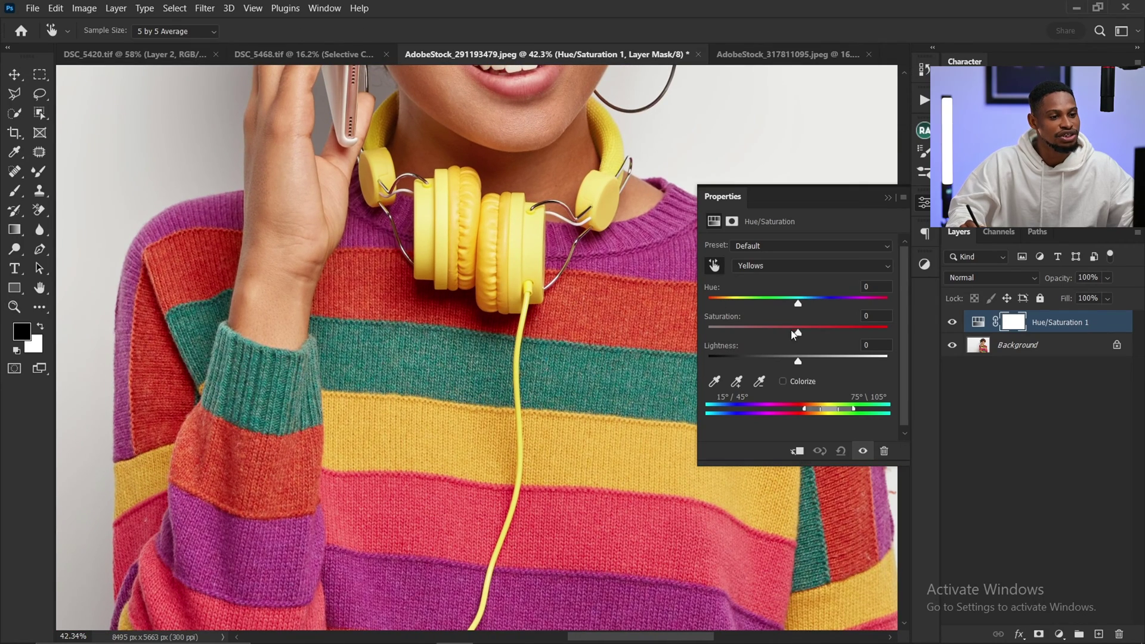
left_click_drag(781, 304, 866, 312)
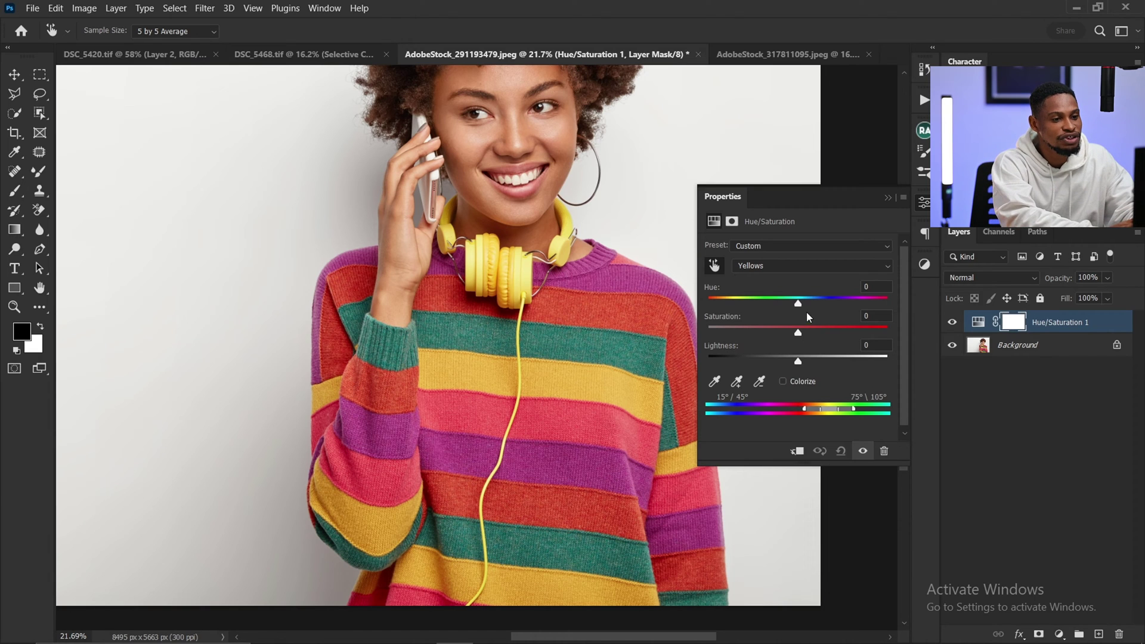
left_click_drag(798, 306, 741, 306)
- Toggle the adjustment layer's visibility to compare with the original, and zoom the view
left_click(889, 198)
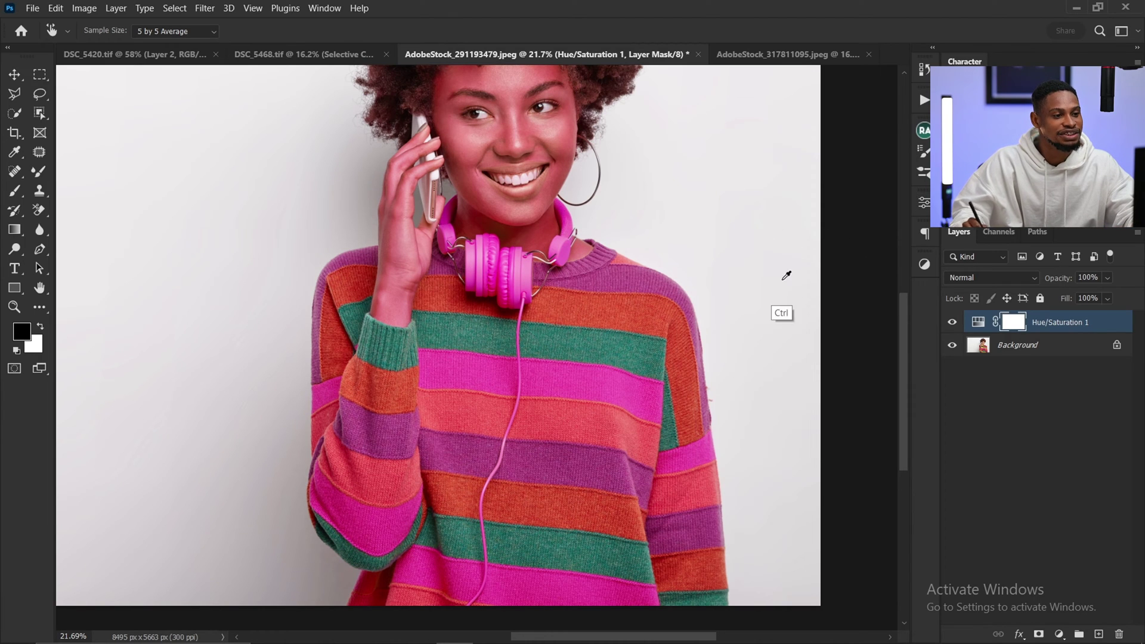
left_click(952, 323)
left_click(952, 325)
key("z")
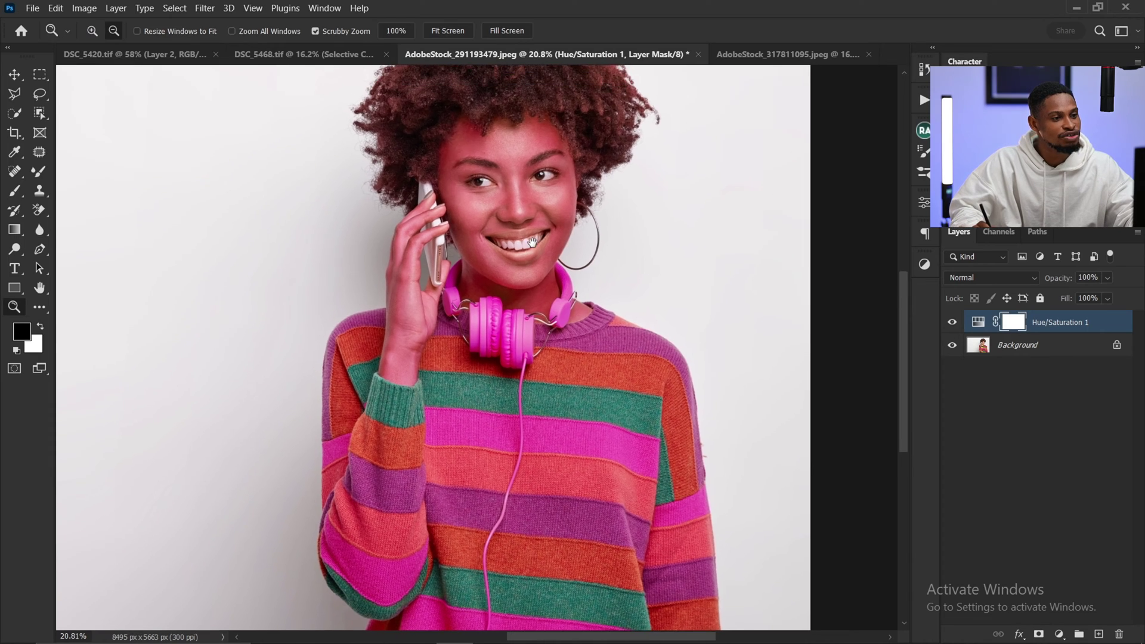
scroll(718, 253, "up", 1)
scroll(549, 150, "up", 2)
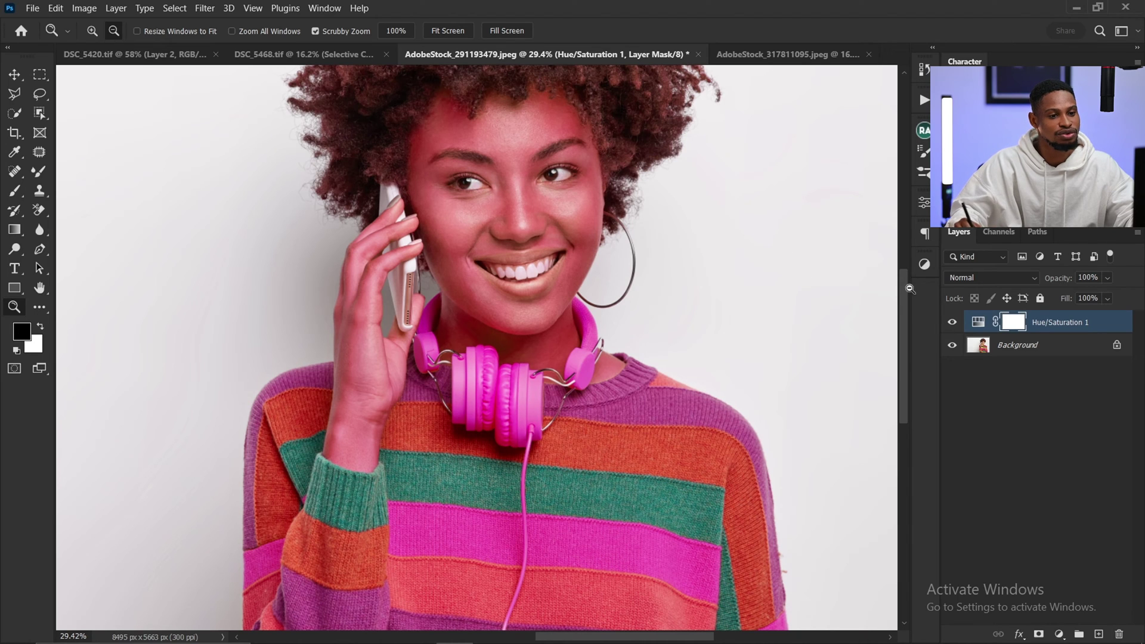
- Reset the Hue/Saturation adjustment to its default values
double_click(979, 322)
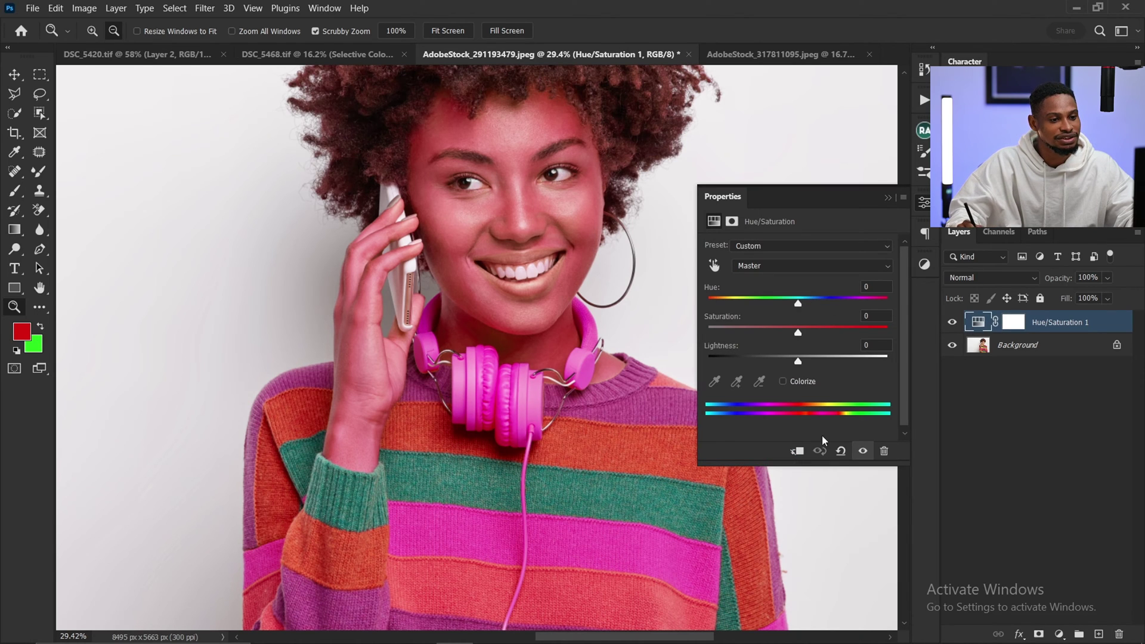
left_click(840, 451)
scroll(595, 300, "down", 3)
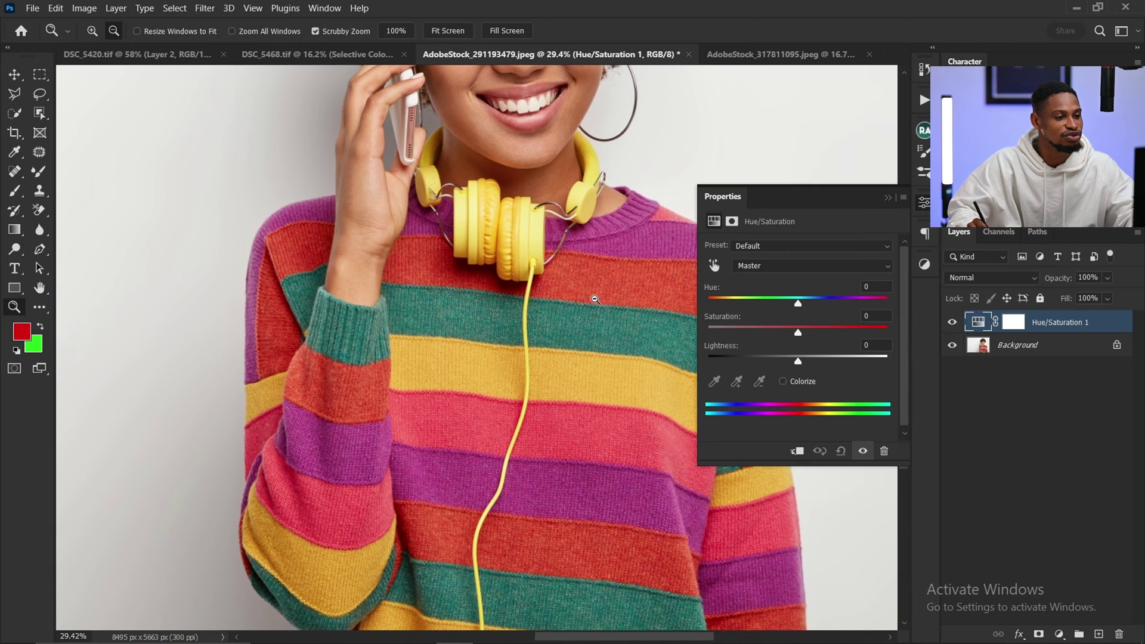
scroll(586, 319, "up", 3)
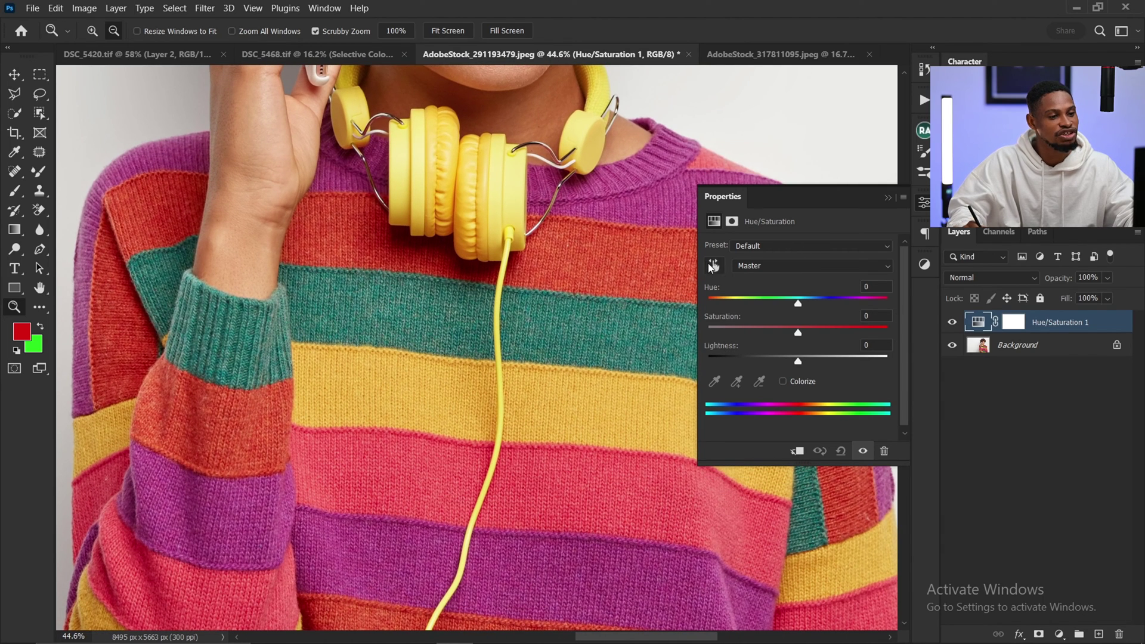
- Sample a green stripe to target Cyans and shift its hue to +12
left_click(714, 266)
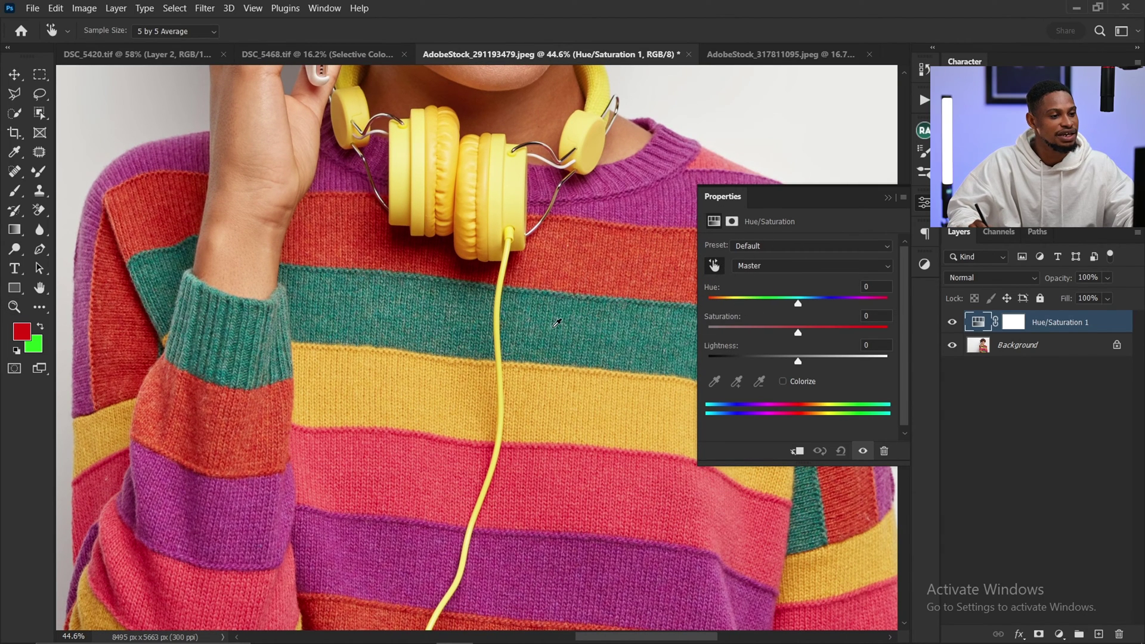
left_click(570, 320)
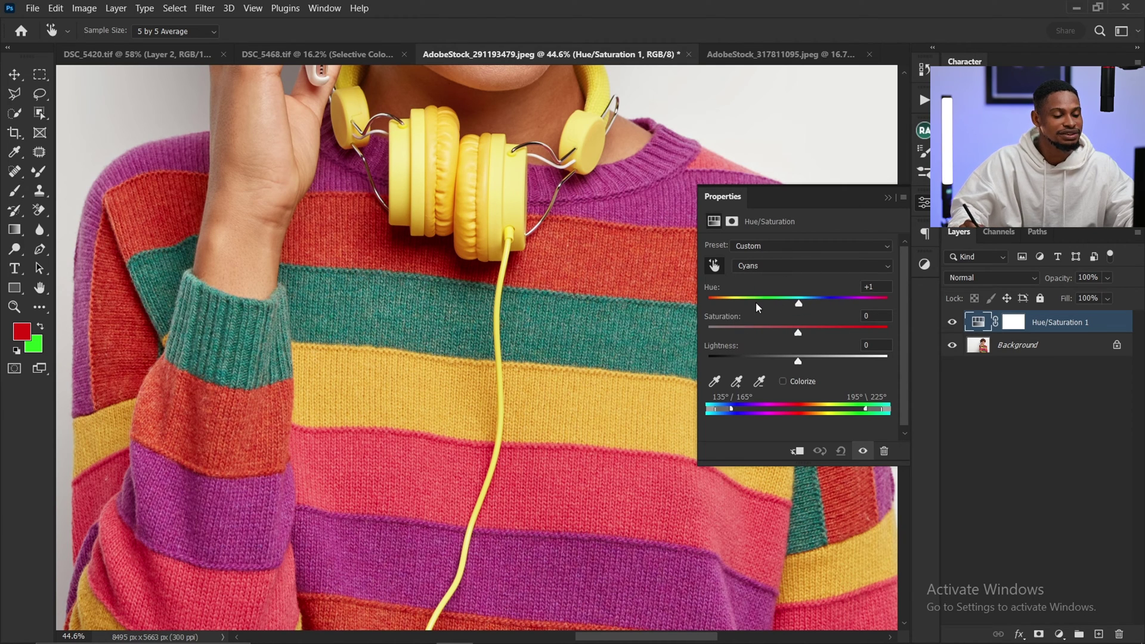
mouse_move(798, 303)
left_mouse_down()
mouse_move(833, 303)
mouse_move(718, 304)
mouse_move(849, 303)
mouse_move(788, 308)
left_mouse_up()
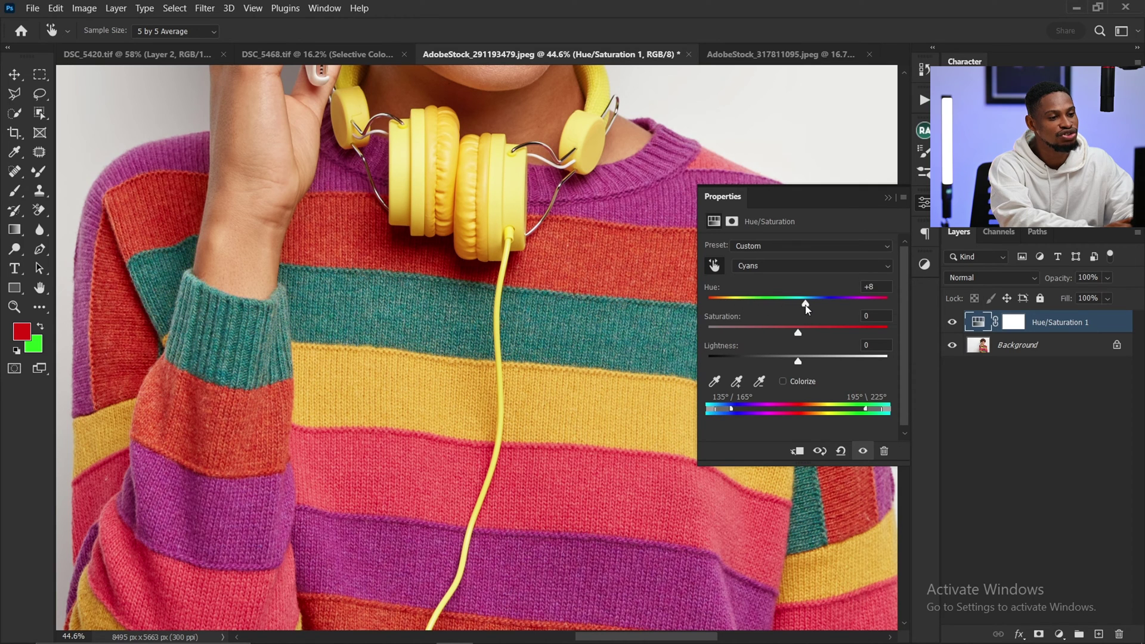
scroll(518, 328, "down", 3)
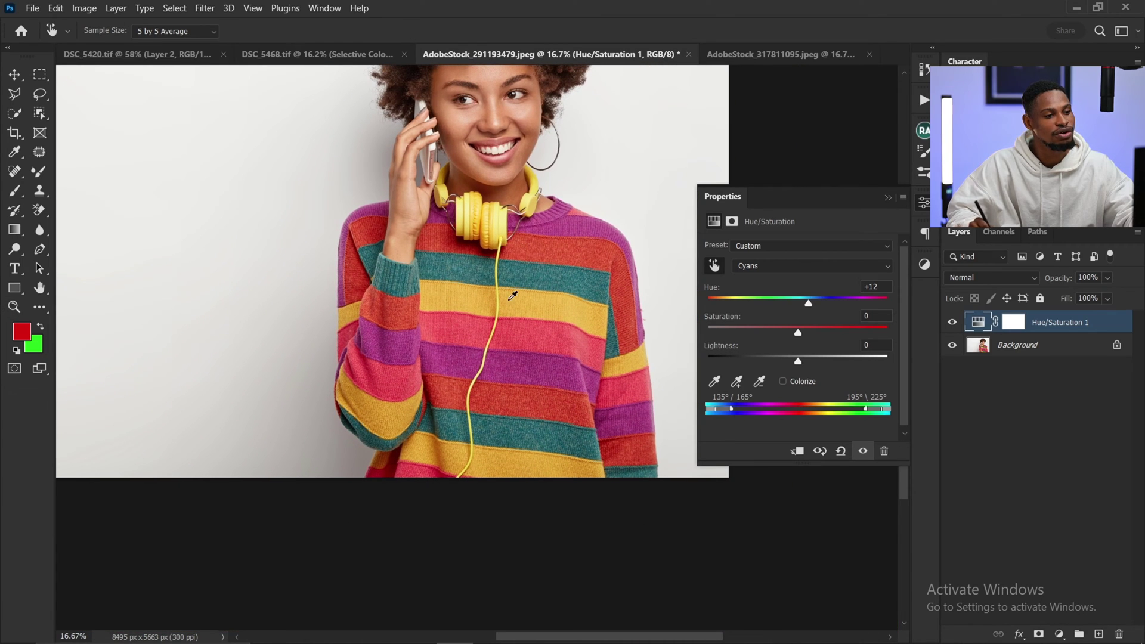
- Zoom the view, then sample a red stripe to target the Reds range
key("z")
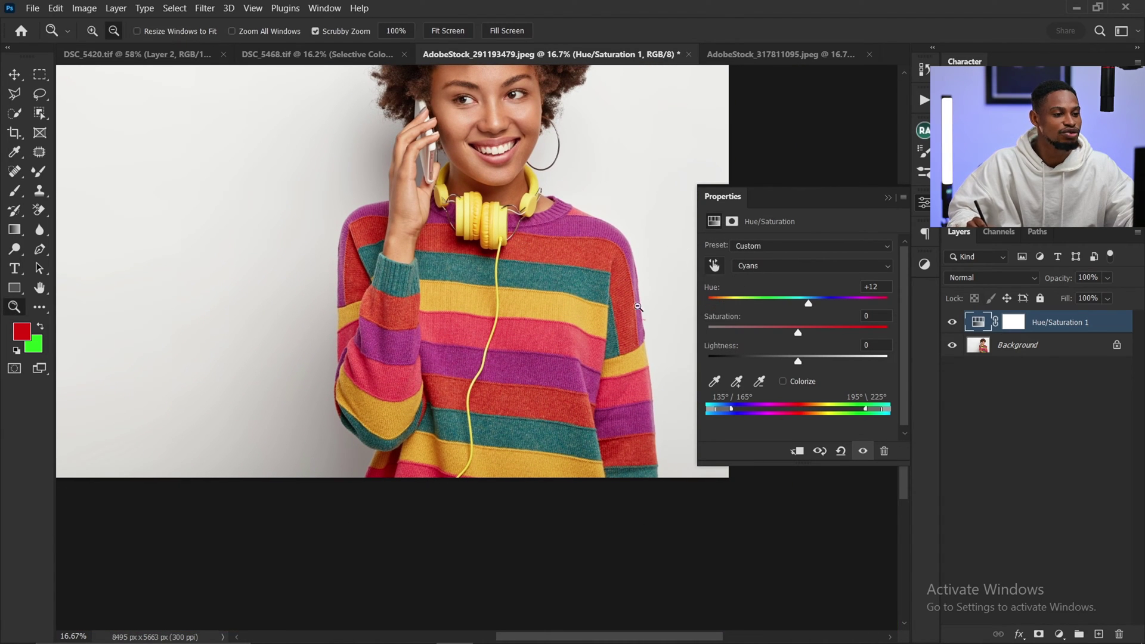
left_click(489, 331, "ctrl")
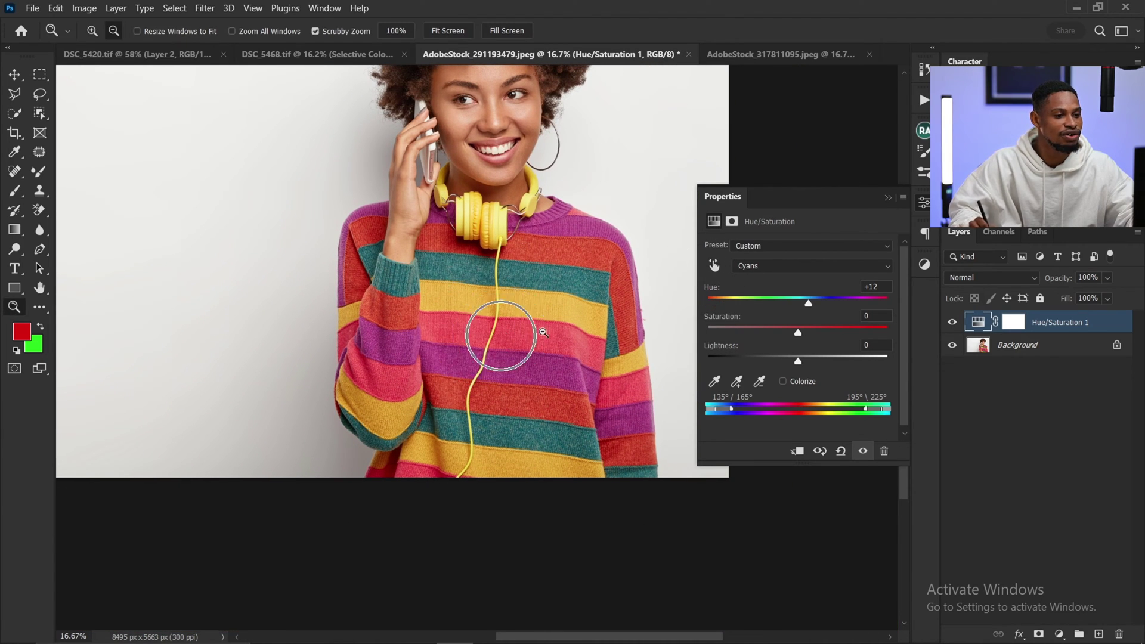
left_click(719, 264)
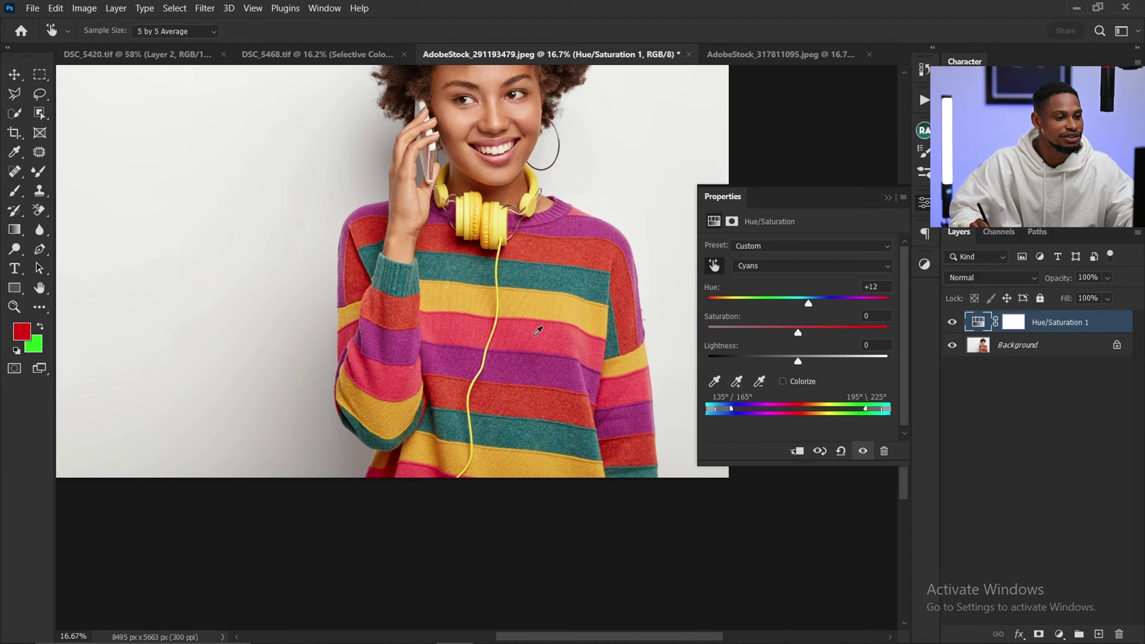
left_click(537, 331)
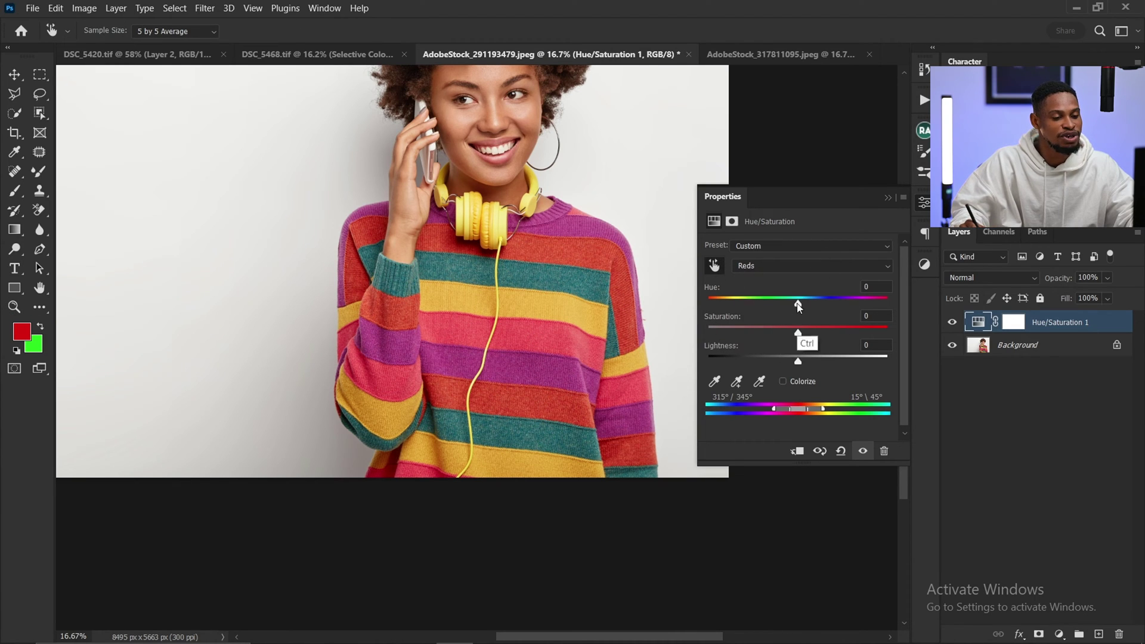
- Shift the Reds hue toward magenta and purple, then reset the adjustment to defaults
mouse_move(798, 305)
left_mouse_down()
mouse_move(762, 305)
mouse_move(814, 306)
mouse_move(764, 305)
mouse_move(790, 304)
left_mouse_up()
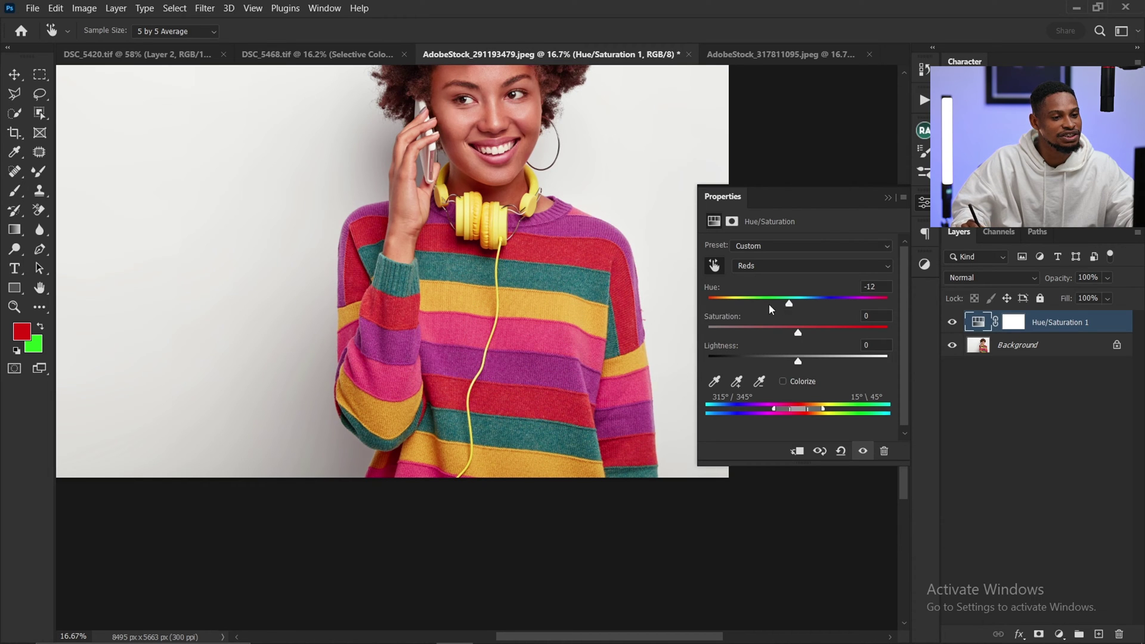
left_click_drag(769, 305, 801, 319)
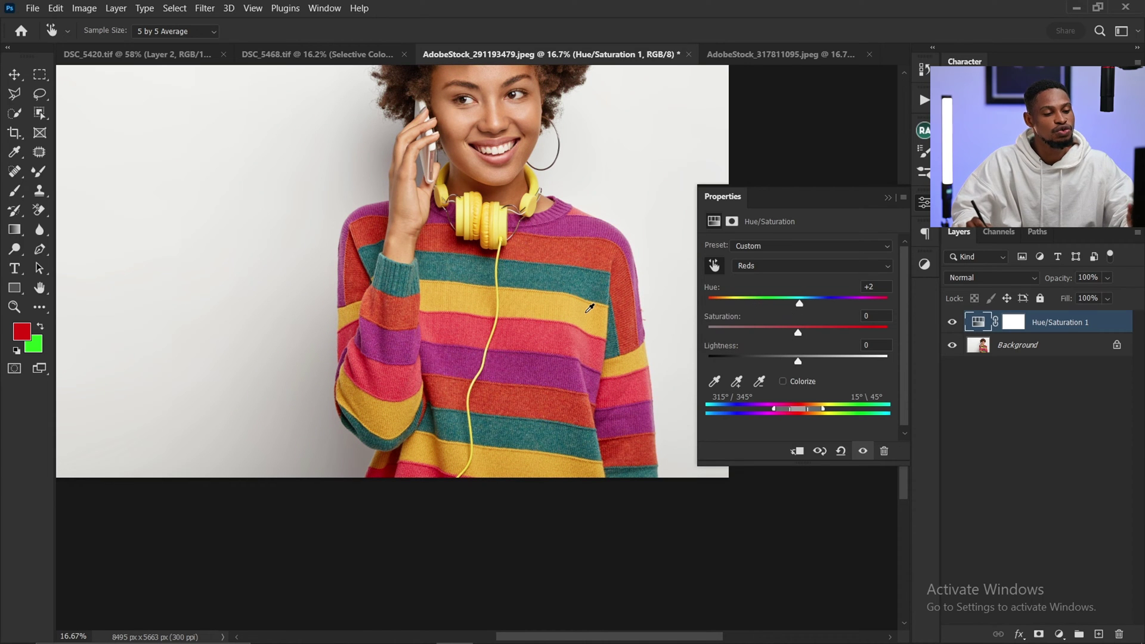
left_click(840, 450)
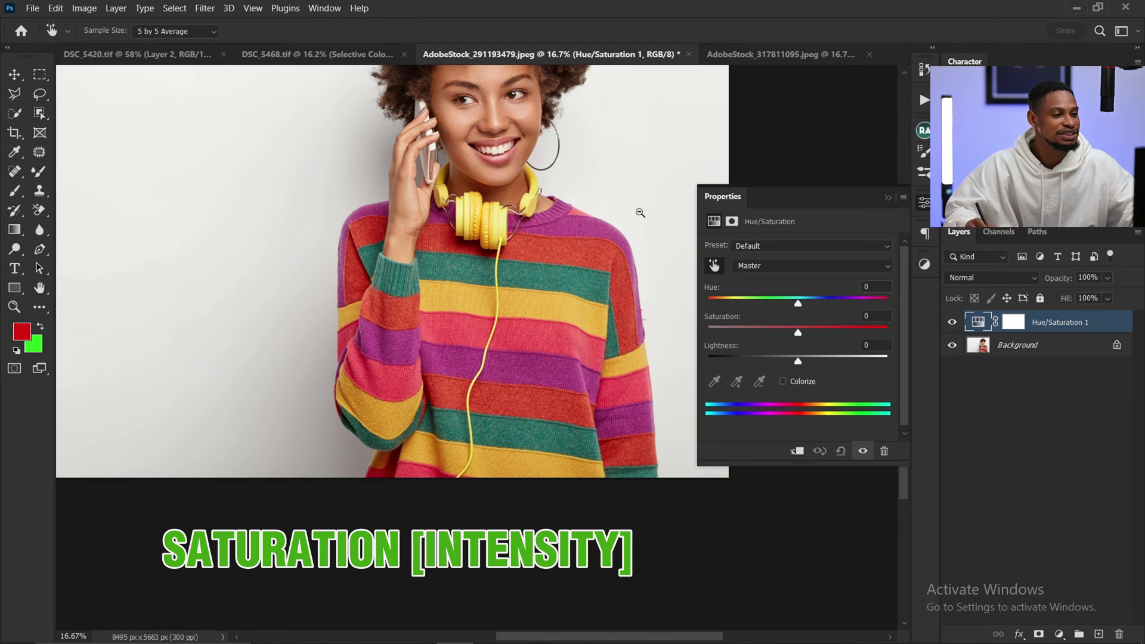
- Zoom into the sweater's chest and open the Master channel dropdown of colour ranges
left_click_drag(504, 298, 537, 213)
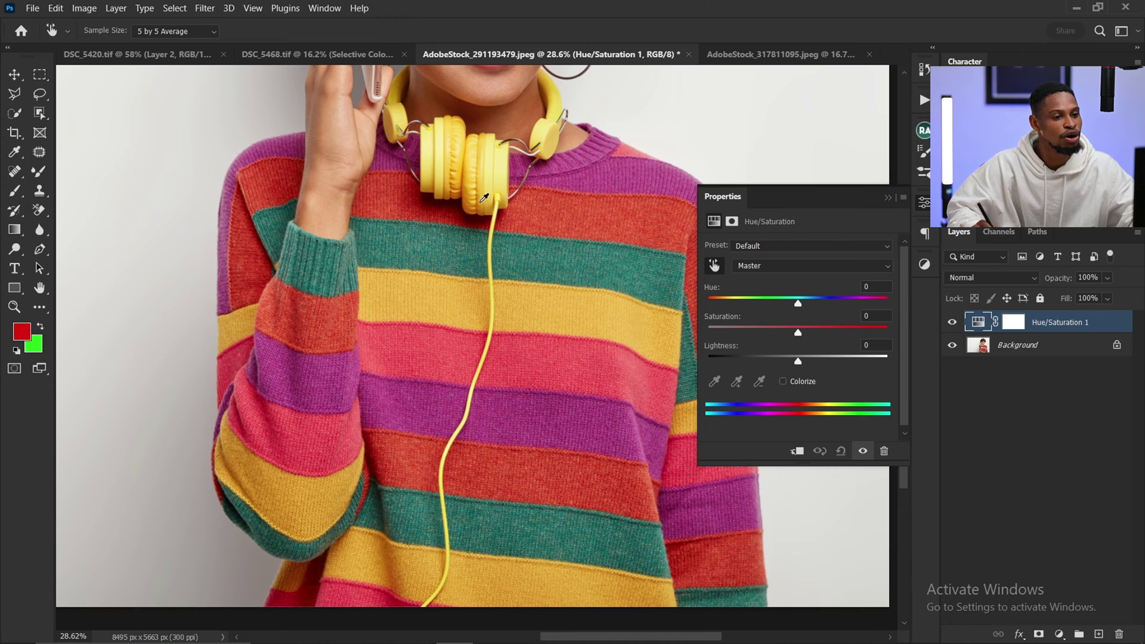
left_click(798, 333)
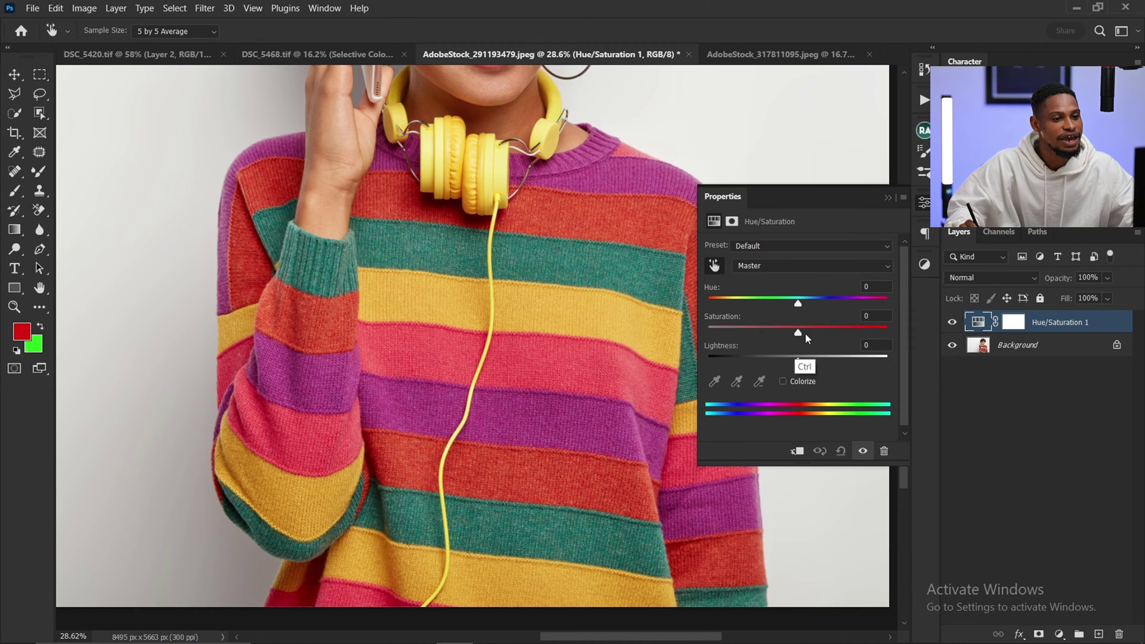
left_click(769, 266)
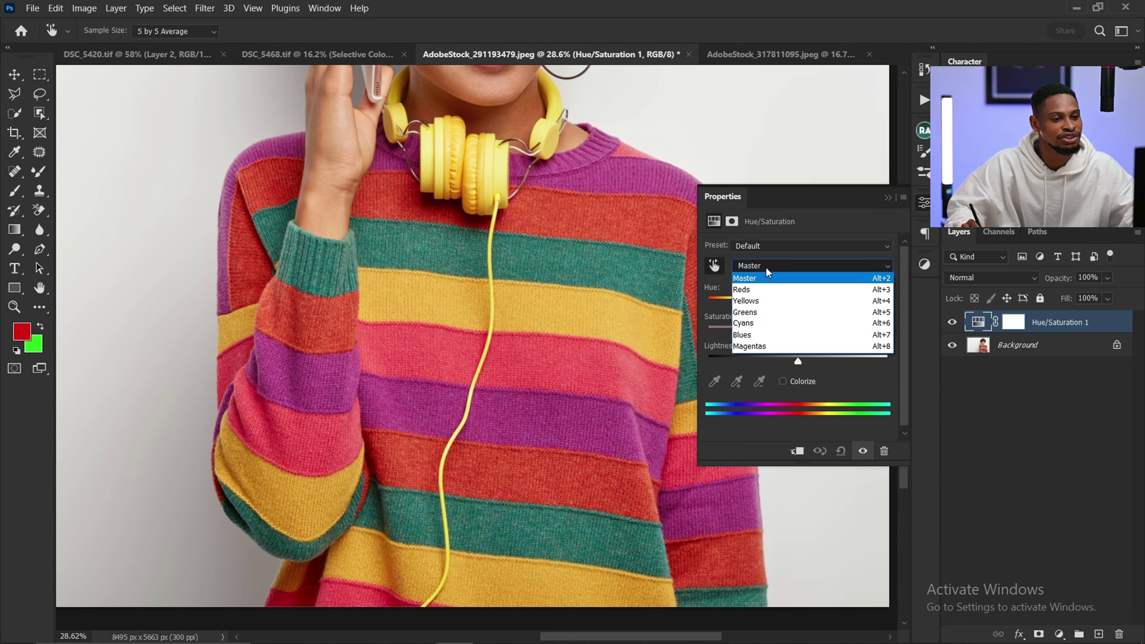
- Target Yellows and boost its saturation to +100, zooming out to show the whole woman
left_click(755, 301)
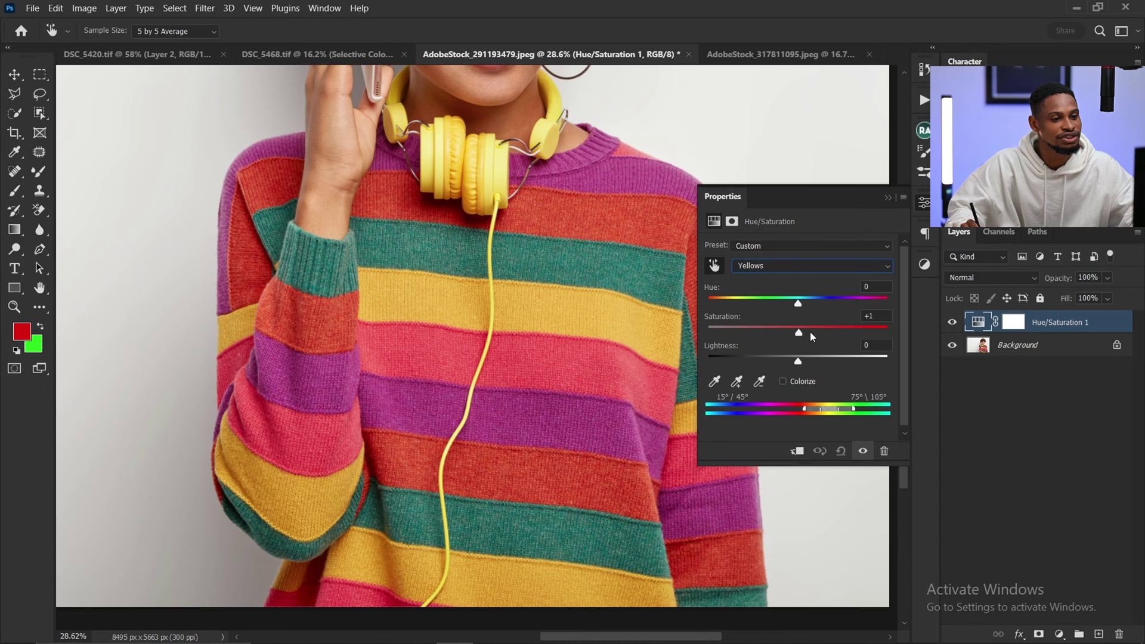
left_click_drag(811, 336, 893, 334)
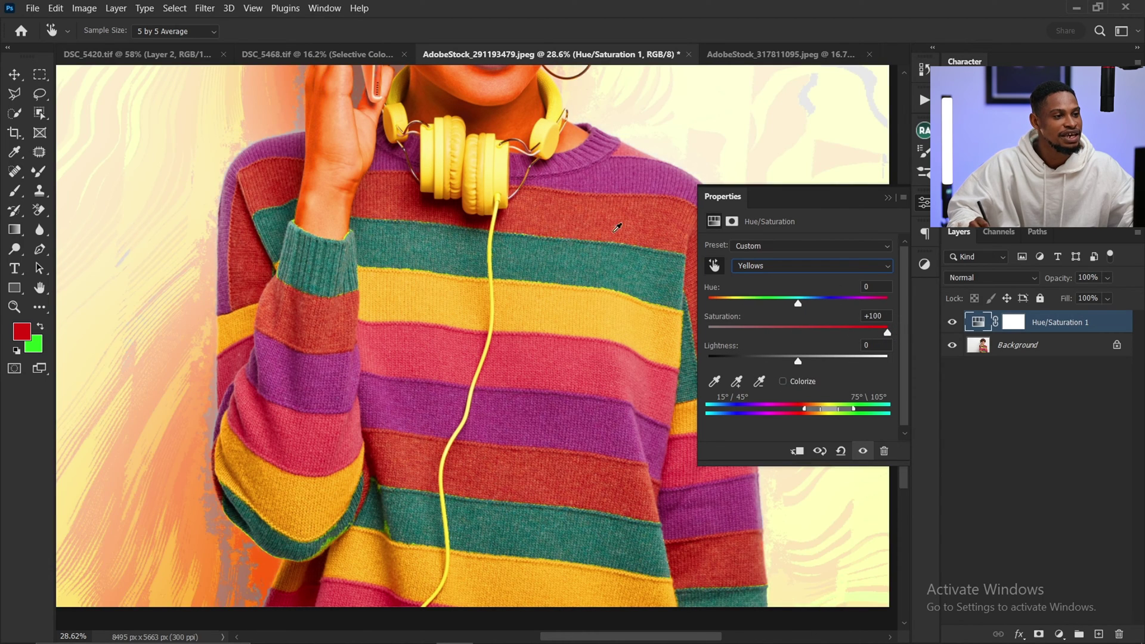
scroll(617, 227, "down", 4)
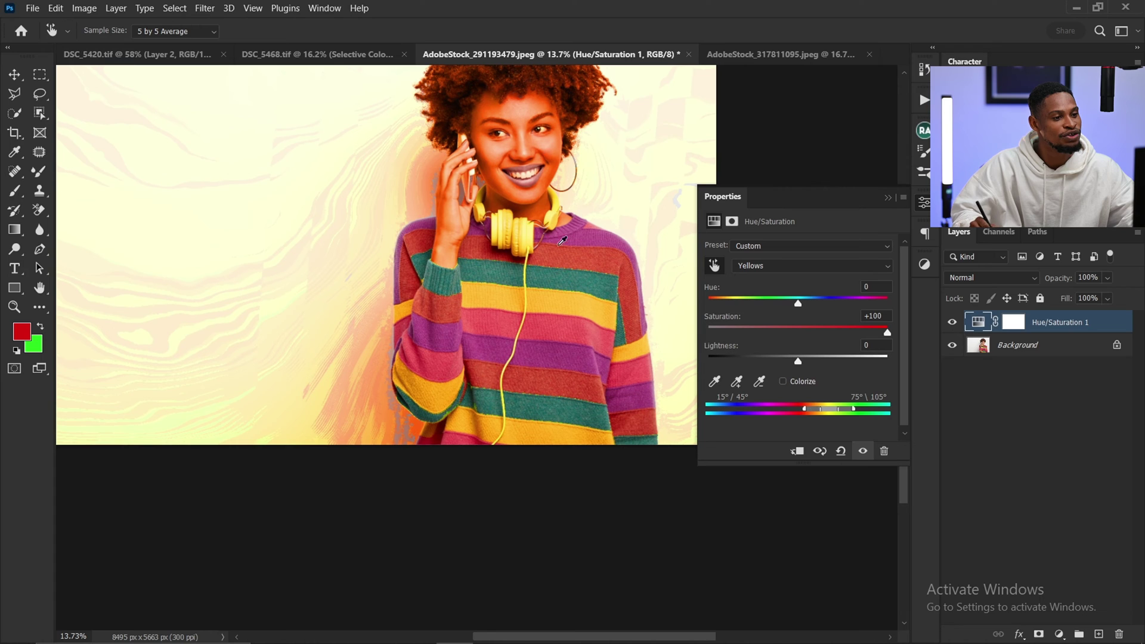
scroll(539, 141, "up", 5)
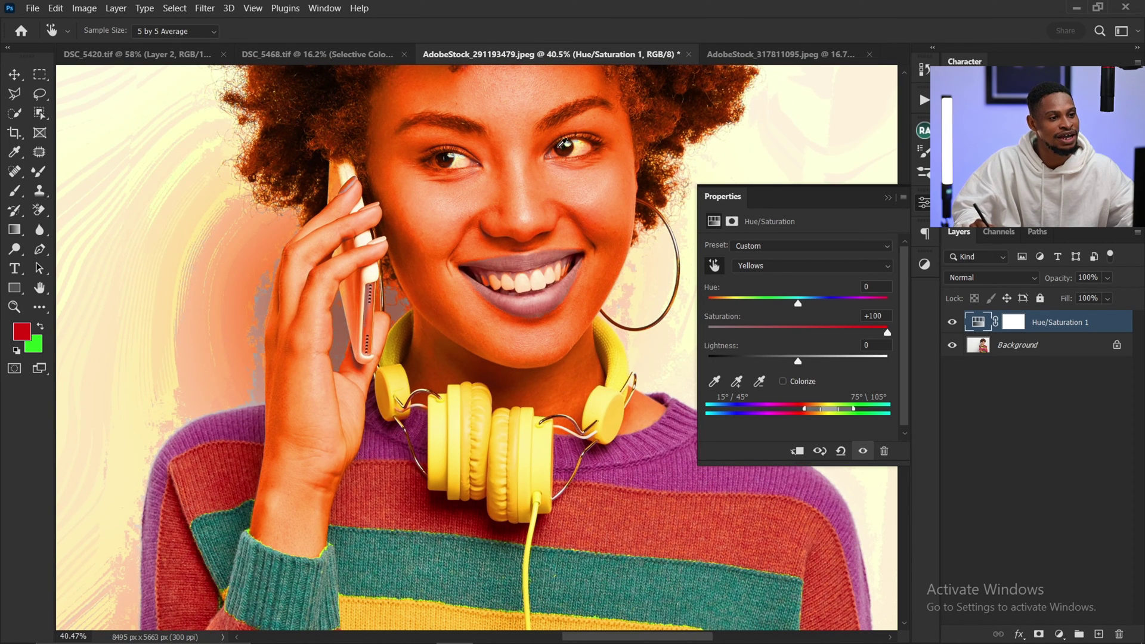
left_click_drag(567, 385, 543, 203)
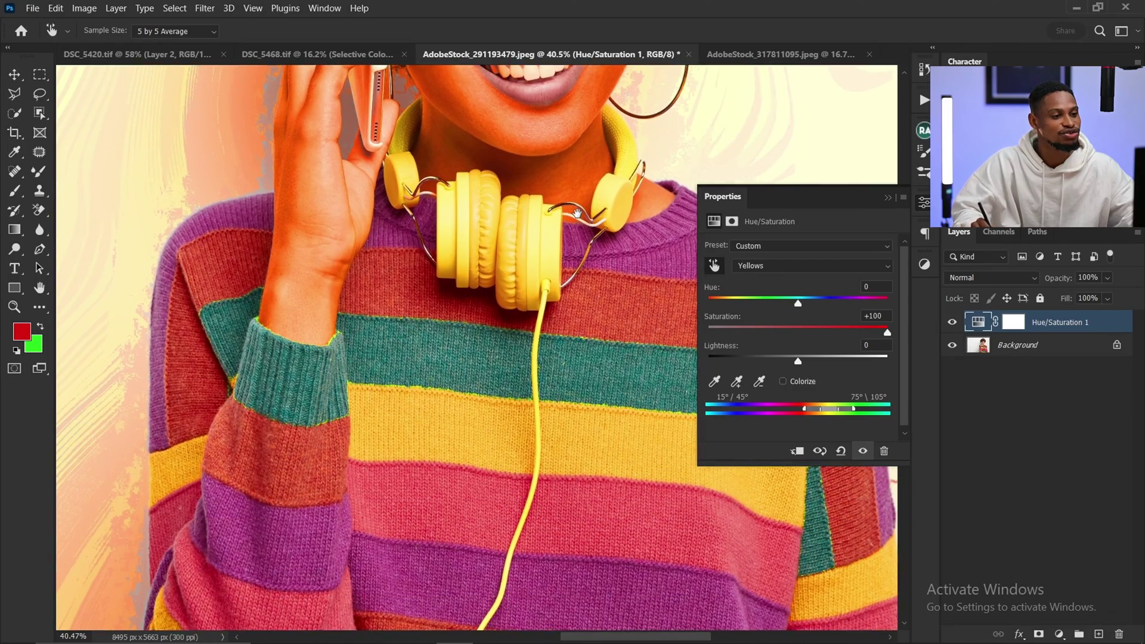
scroll(555, 452, "down", 3)
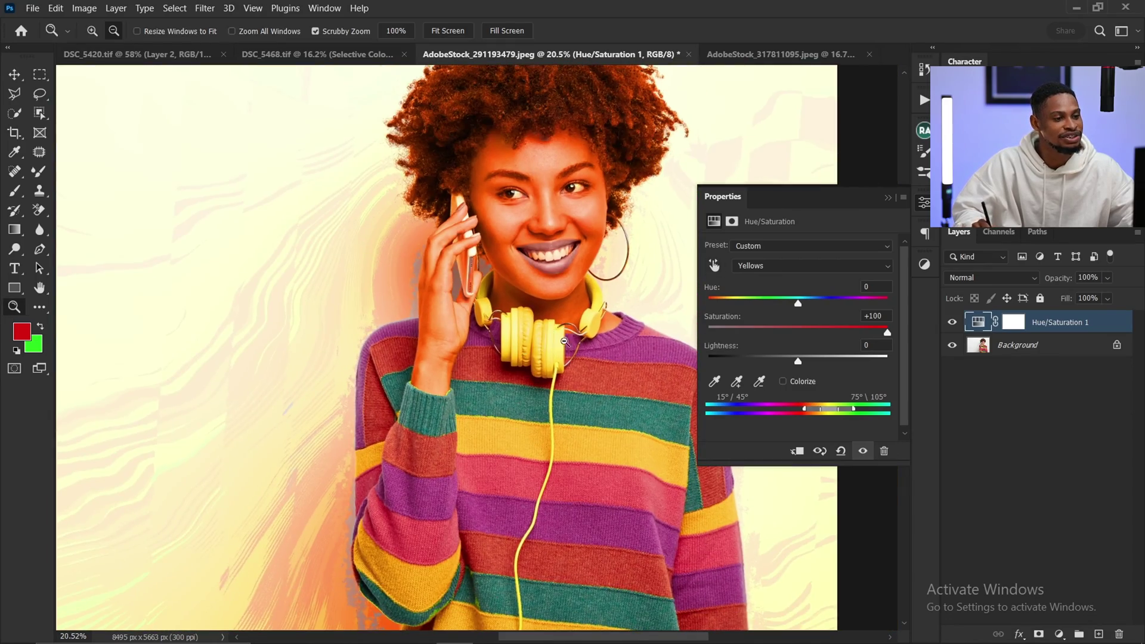
scroll(556, 358, "up", 4)
scroll(556, 358, "down", 2)
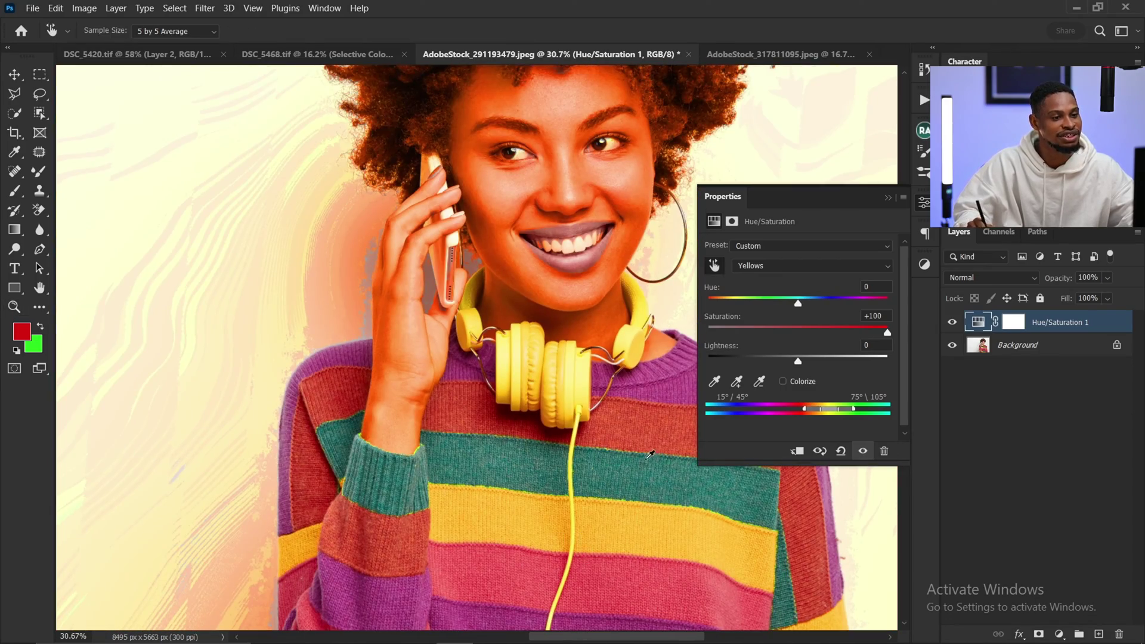
- Try Yellows saturation at -100 and +42, then undo back to 0
left_click_drag(888, 335, 687, 330)
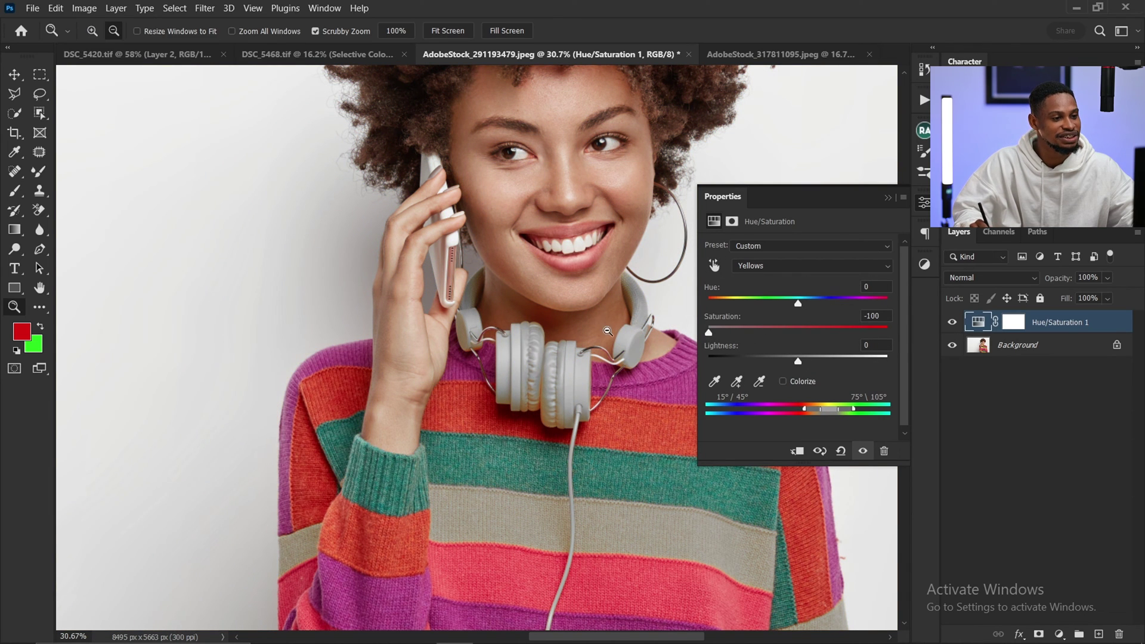
scroll(607, 327, "down", 3)
scroll(685, 357, "up", 2)
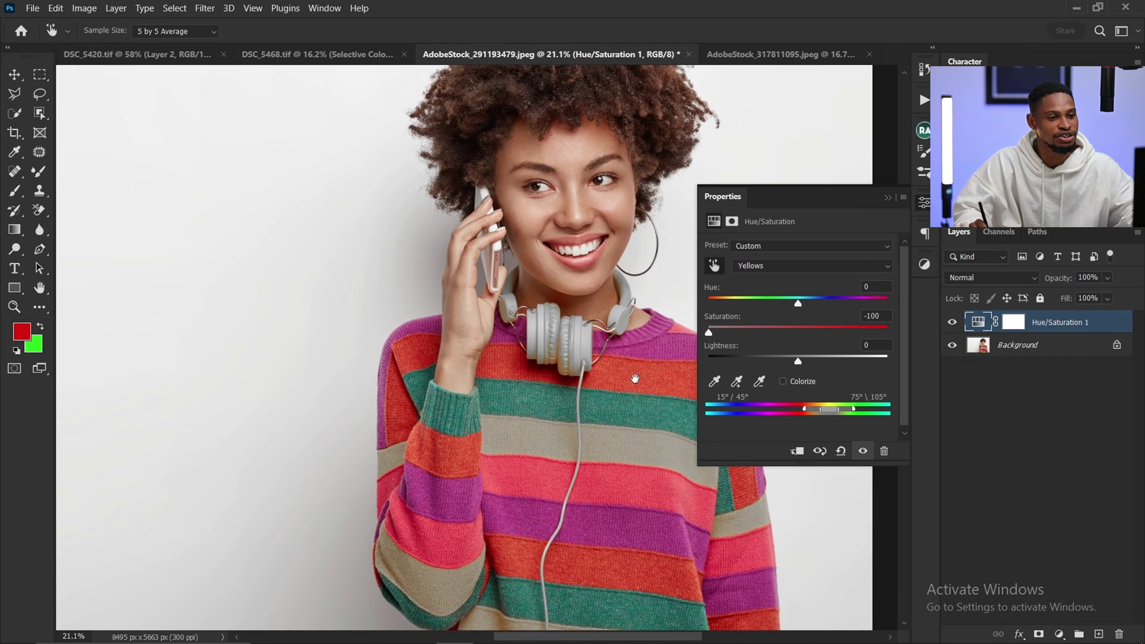
left_click_drag(711, 331, 834, 341)
key("ctrl")
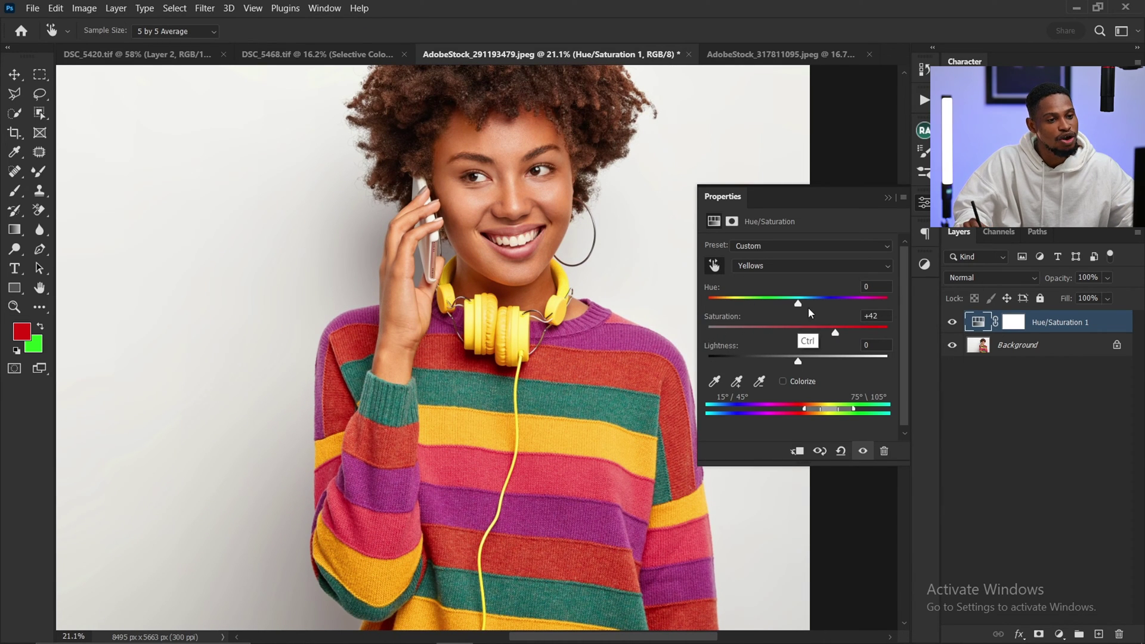
left_click_drag(838, 332, 712, 331)
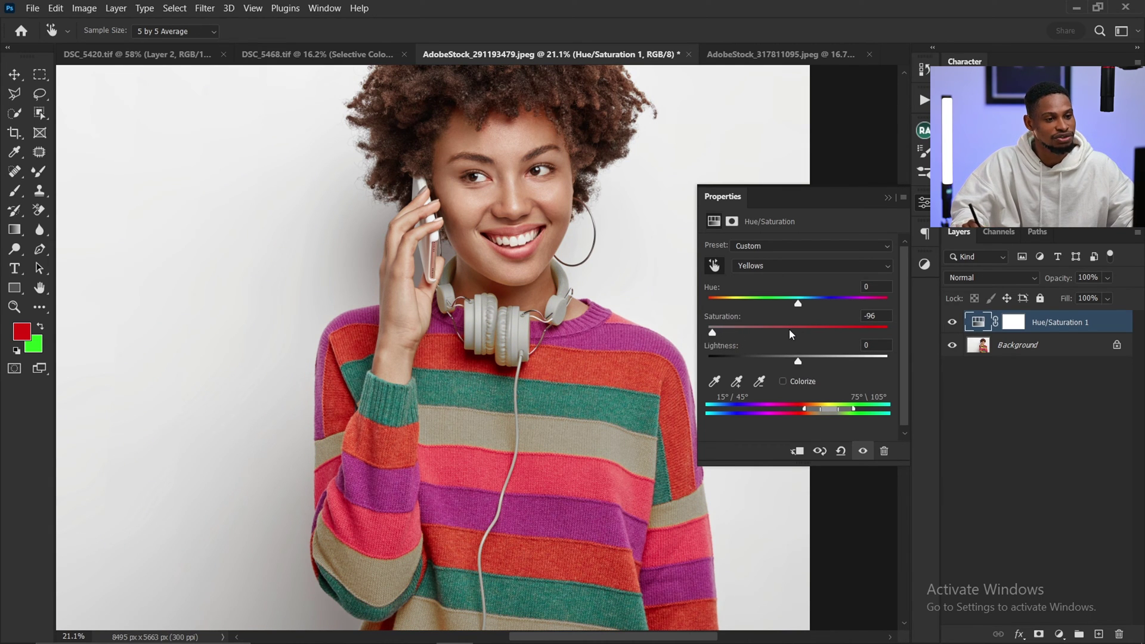
key("ctrl+z")
key("ctrl")
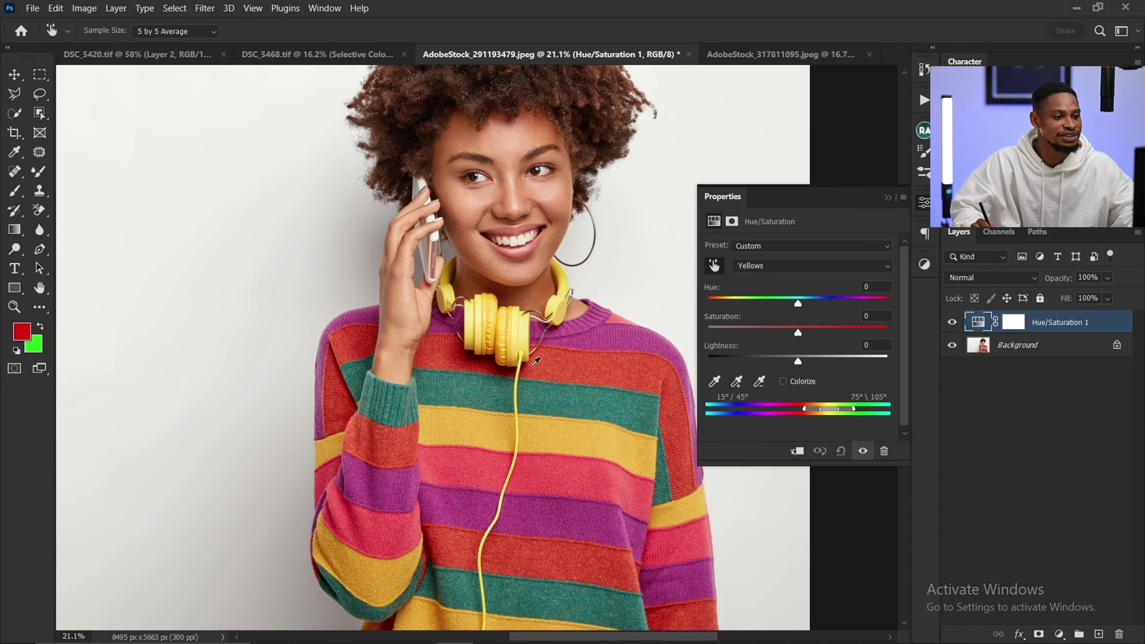
- Sample a green stripe to target Cyans and raise its saturation to +100
left_click(553, 388)
left_click_drag(799, 334, 888, 332)
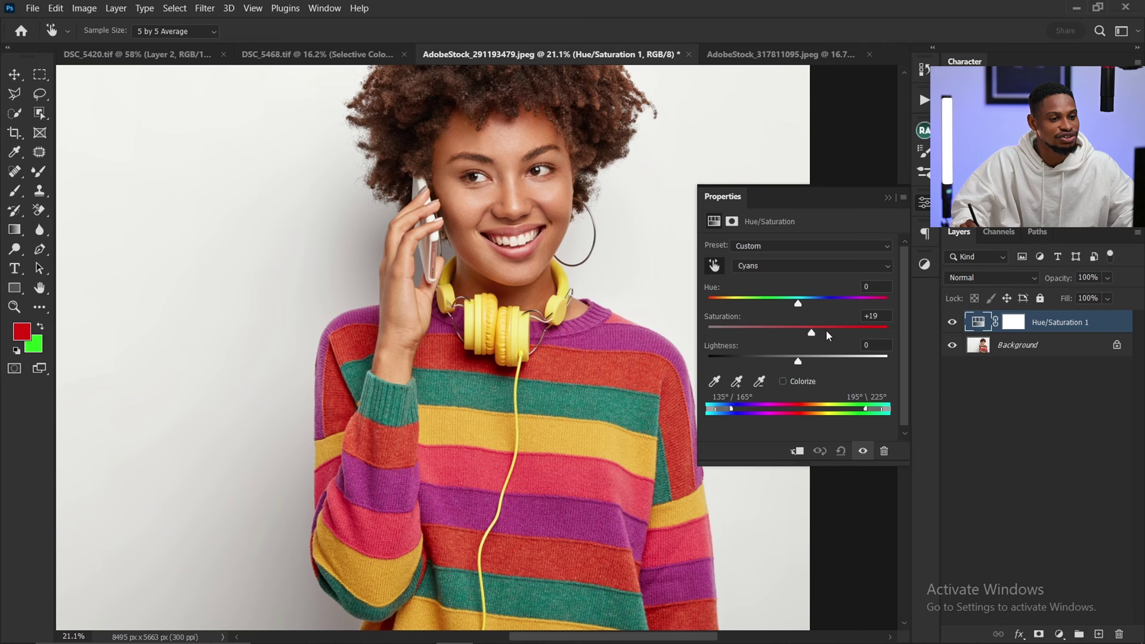
scroll(560, 358, "down", 3)
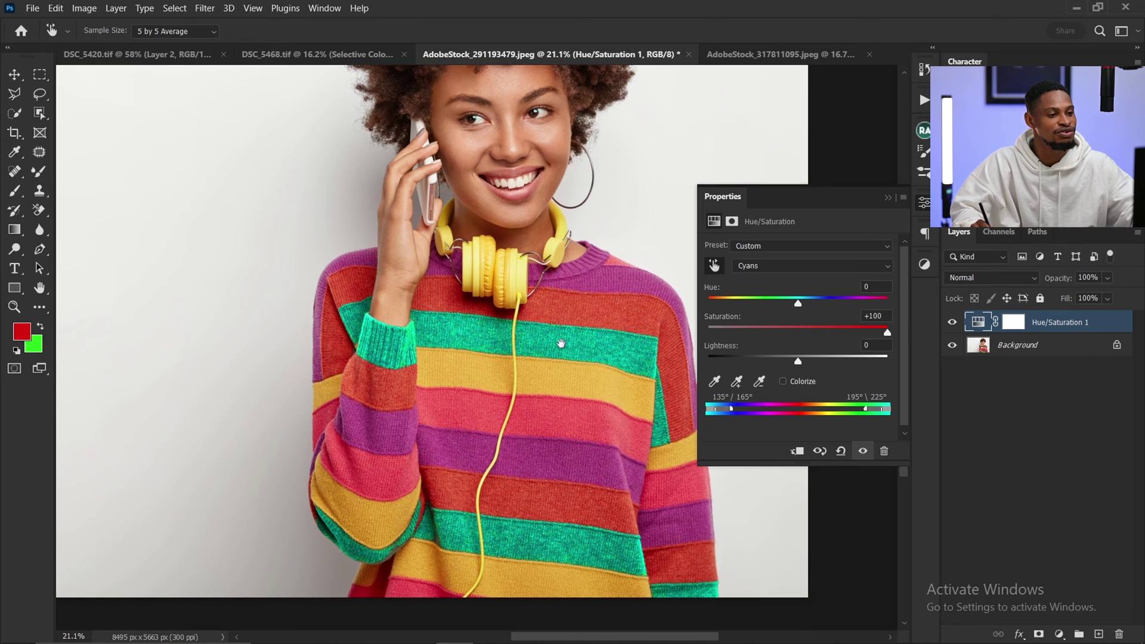
- Compare with the layer hidden, then sample the purple stripe to target Magentas
left_click(951, 322)
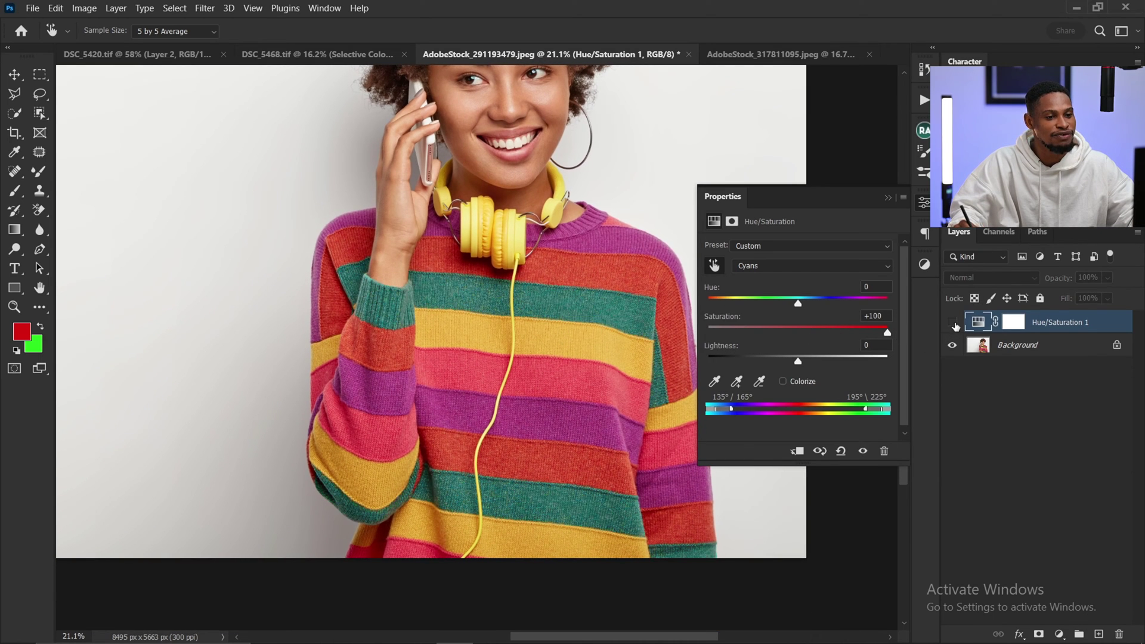
left_click(952, 322)
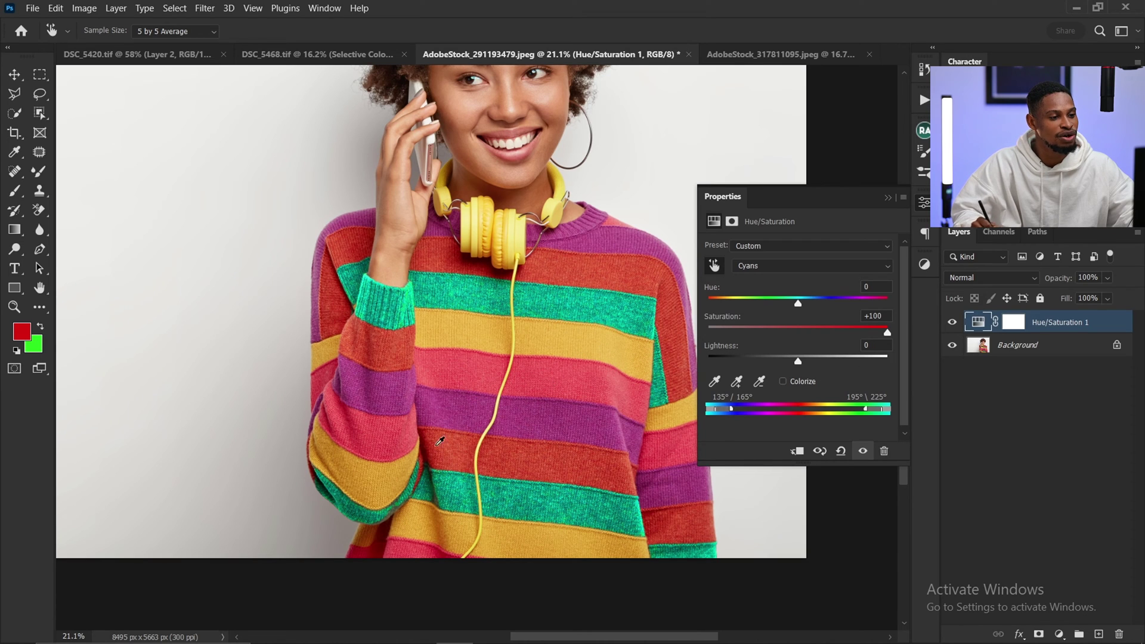
left_click(547, 371)
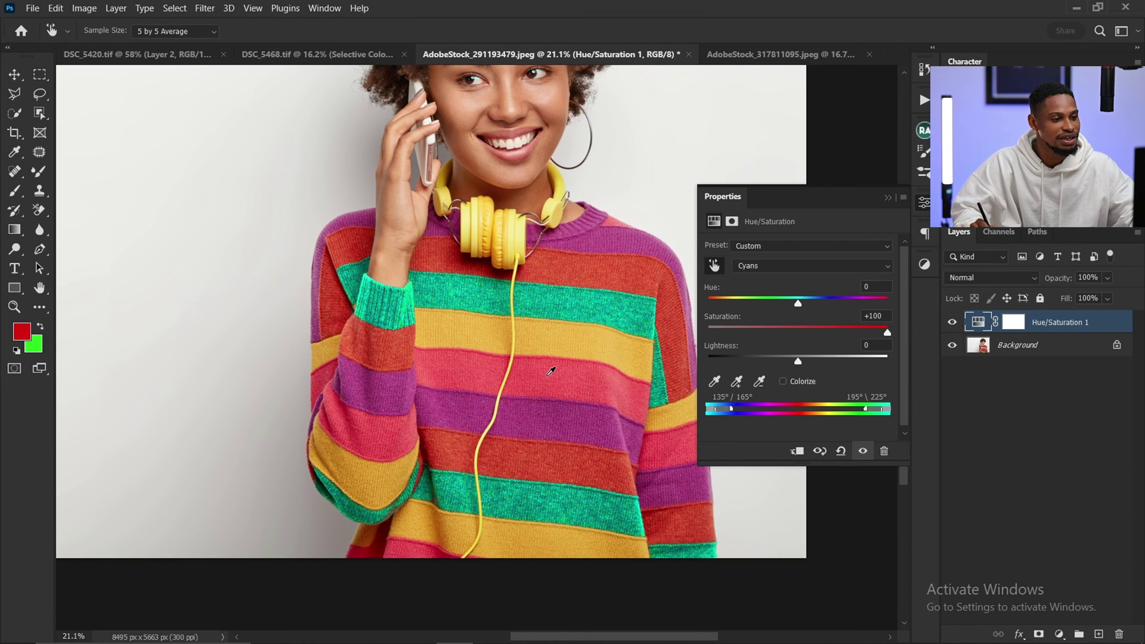
left_click(549, 421)
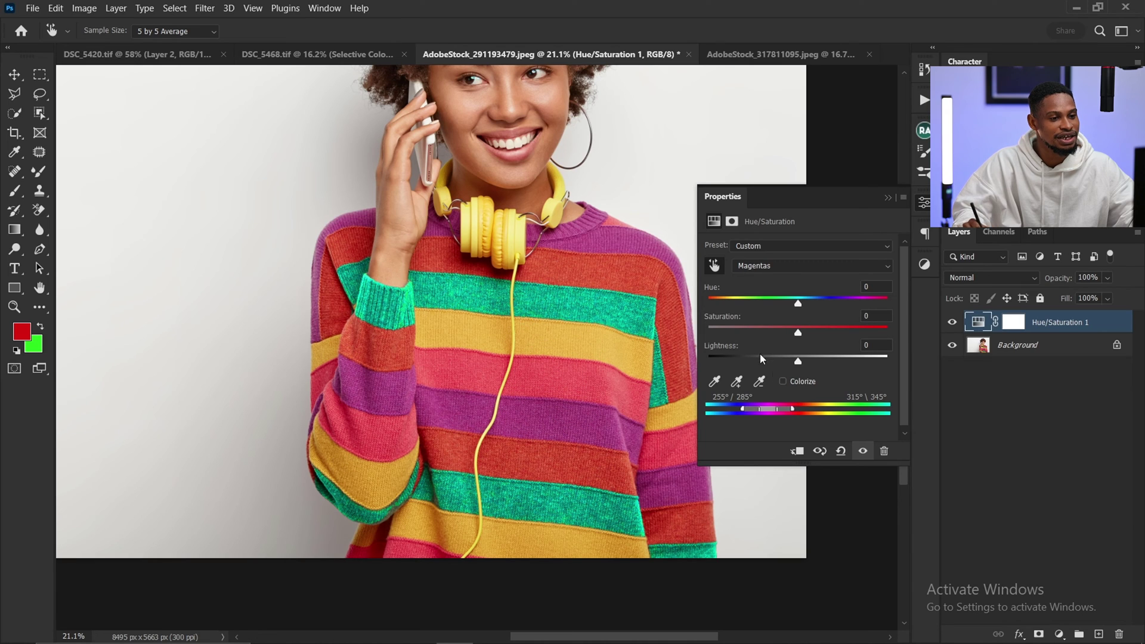
- Push Magentas saturation to +100, then reset Hue/Saturation to Master with all values at 0
left_click_drag(798, 332, 884, 332)
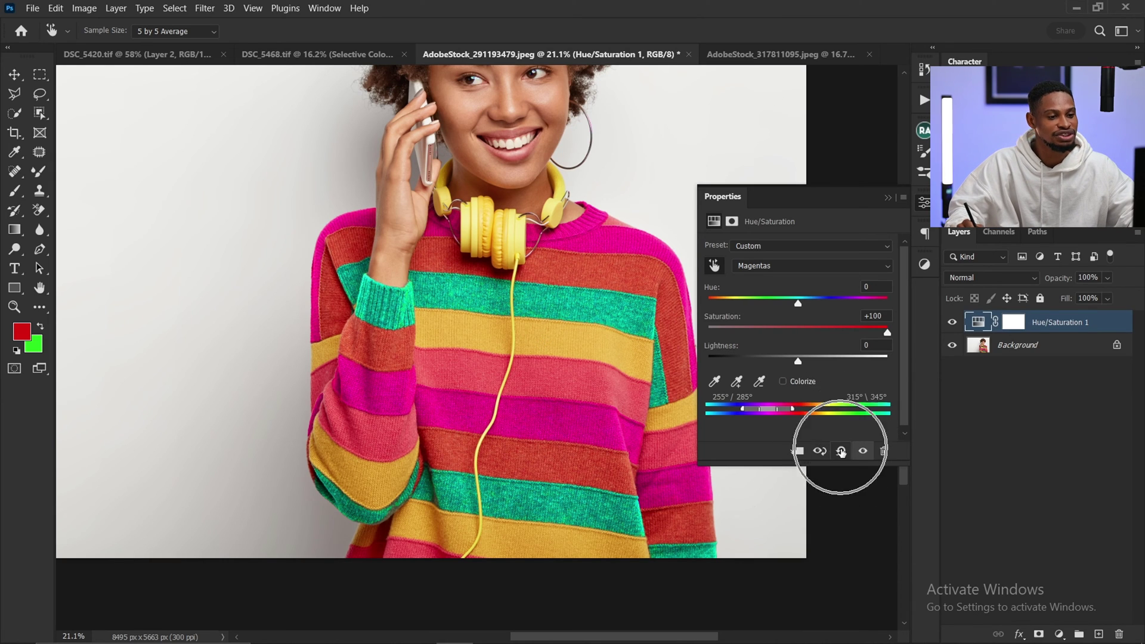
left_click(841, 451)
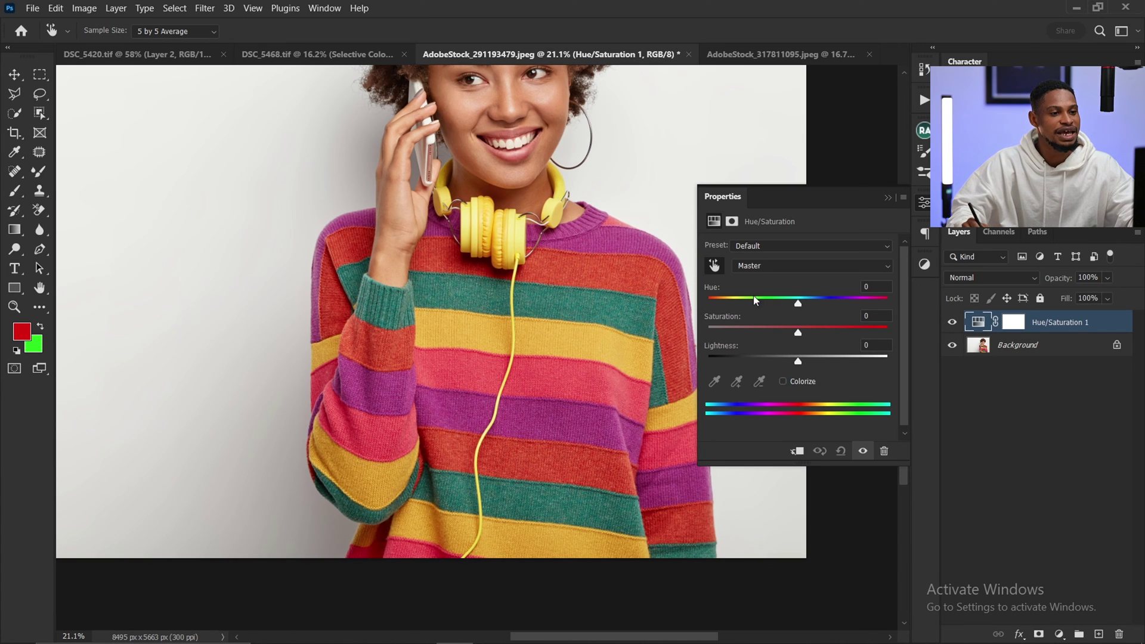
- Sample the yellow headphones to target Yellows and drop its lightness to -100
key("ctrl+space")
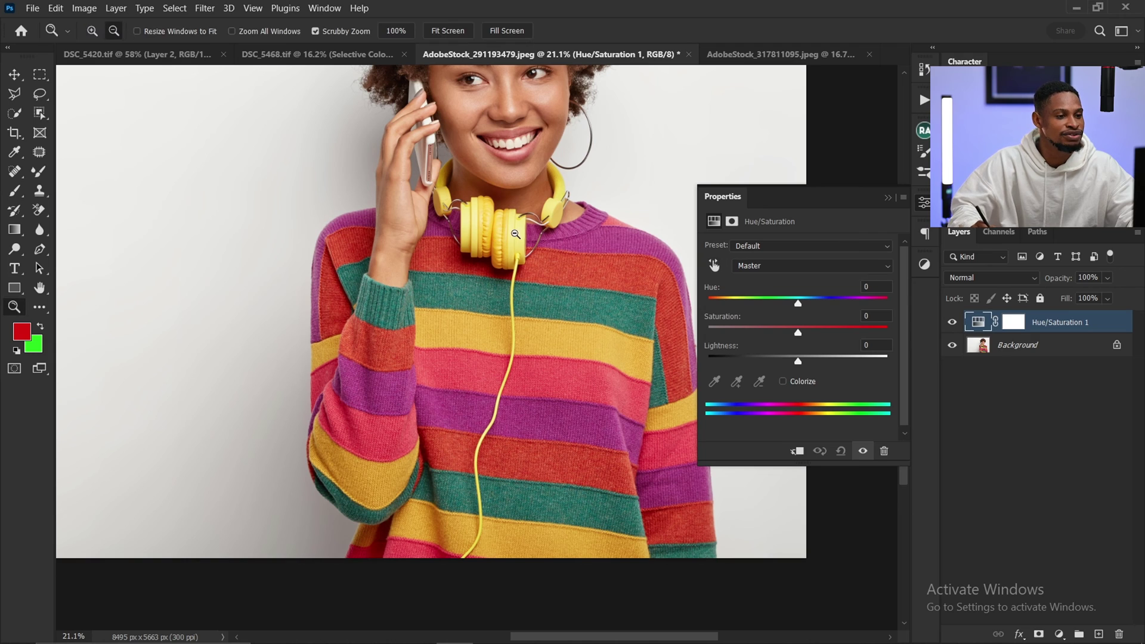
left_click(714, 266)
left_click(515, 228)
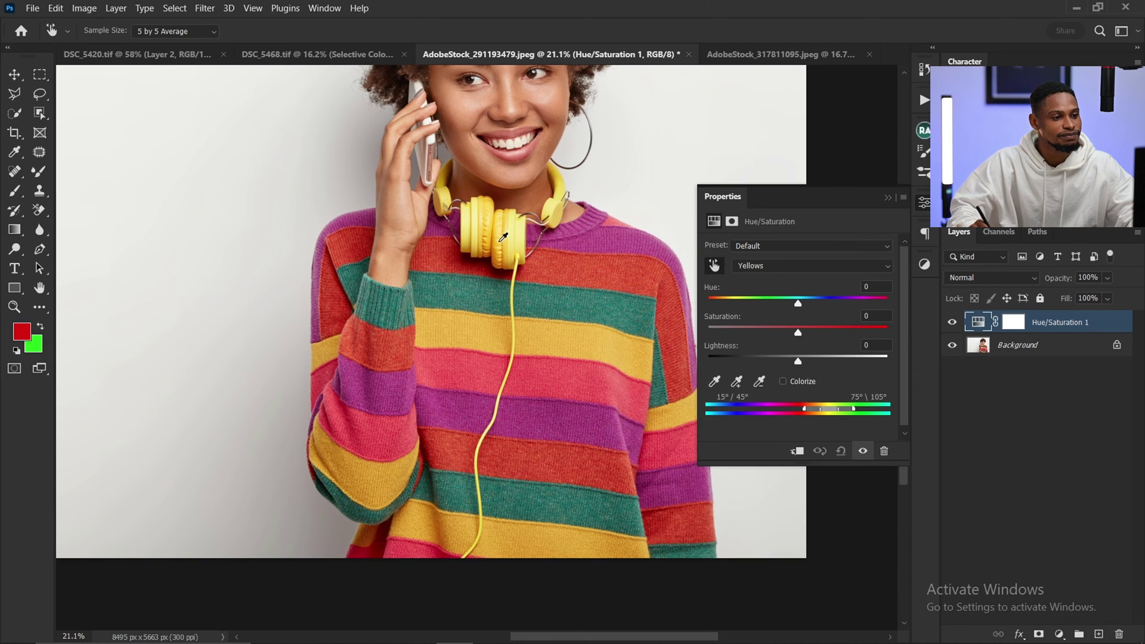
left_click_drag(798, 361, 709, 361)
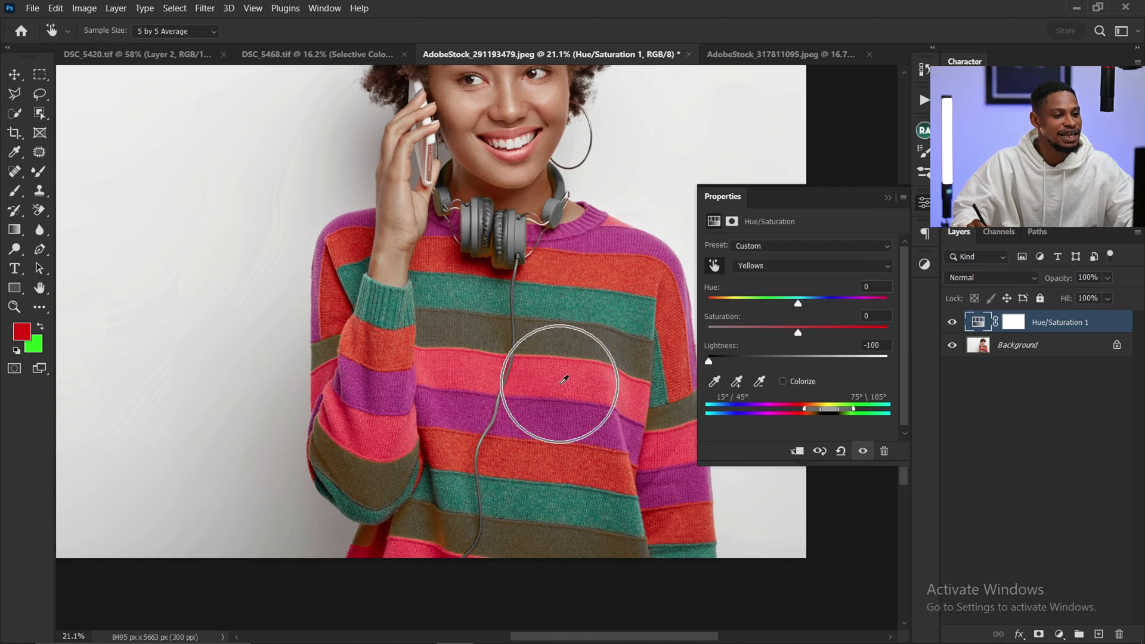
- Darken the green stripes with Cyans lightness at -100, then switch the range to Reds
left_click(582, 302)
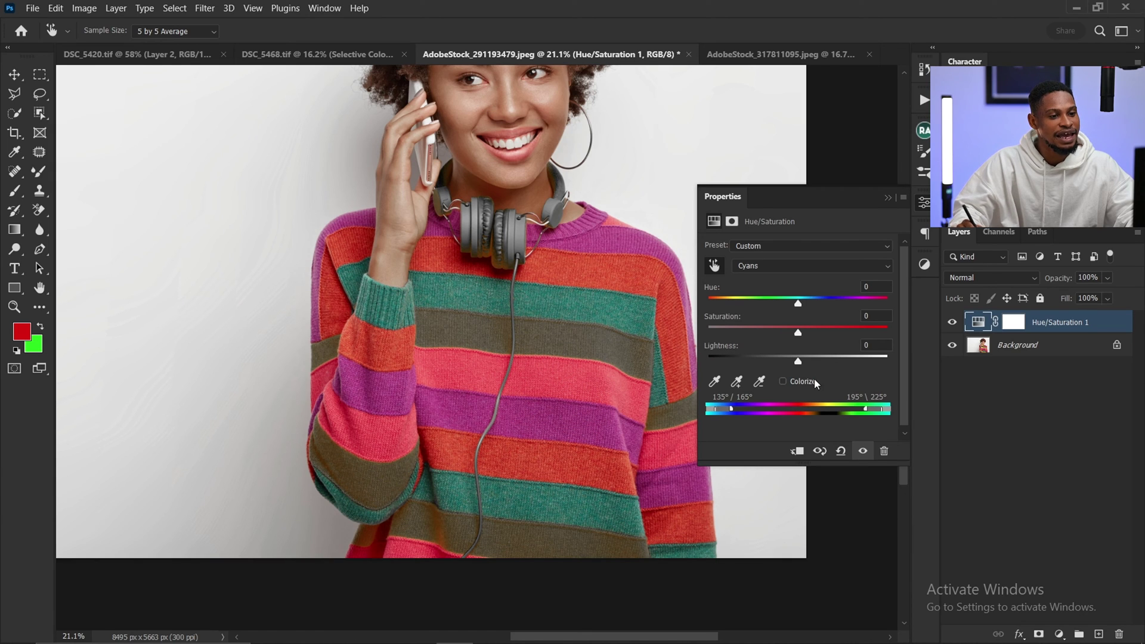
left_click_drag(798, 362, 710, 359)
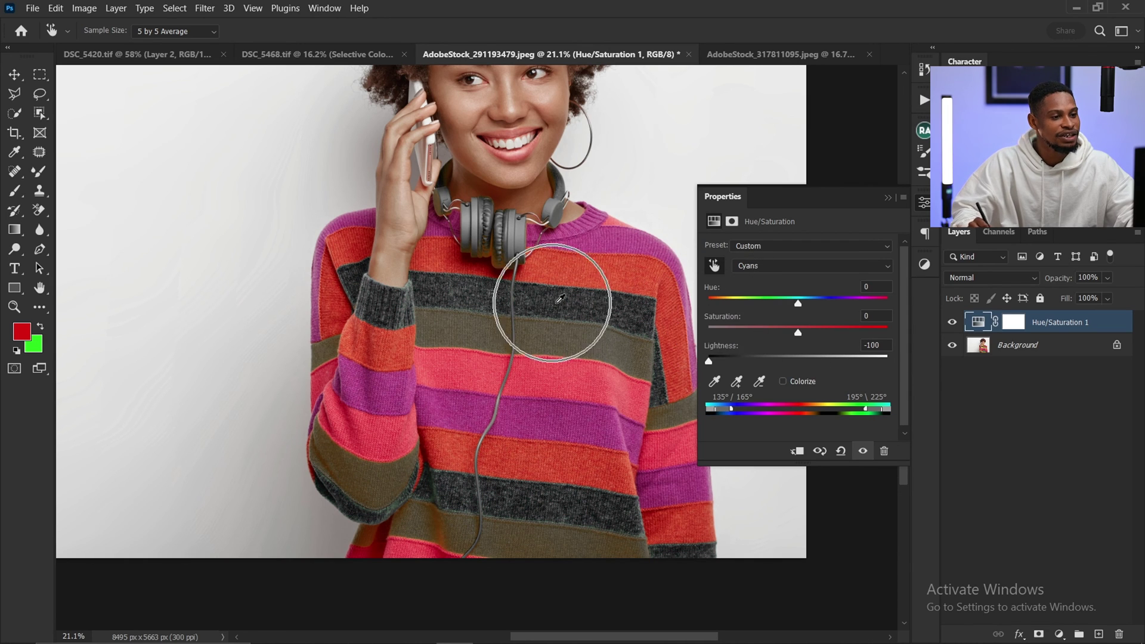
left_click(616, 268)
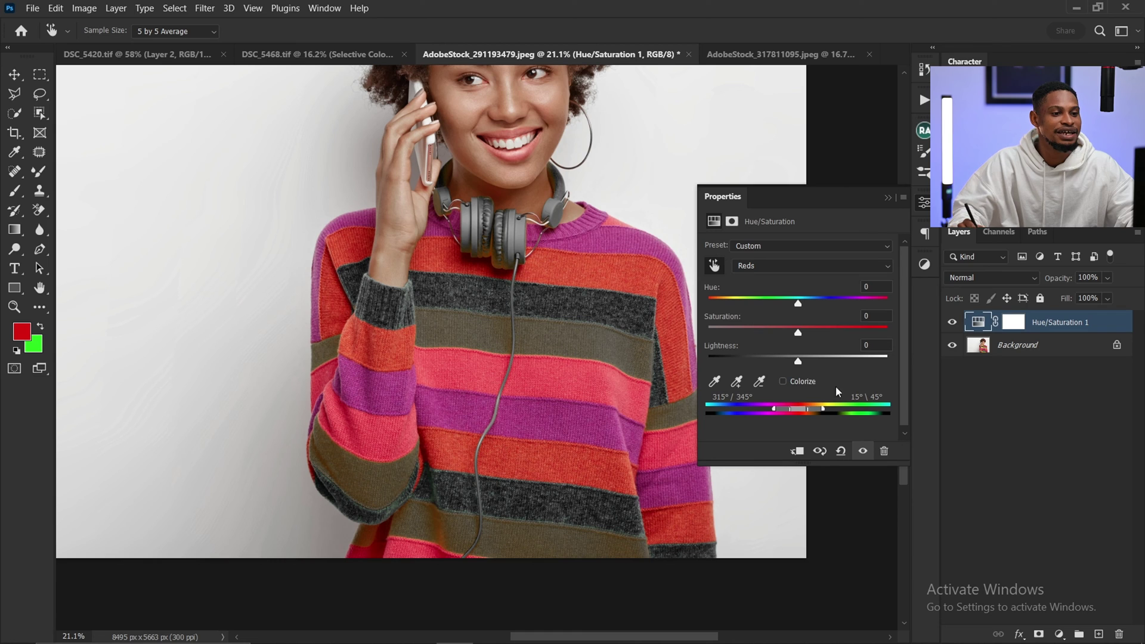
- Set Reds lightness to -14, dropping it to -100 first, to deepen the red stripes
left_click_drag(798, 361, 688, 357)
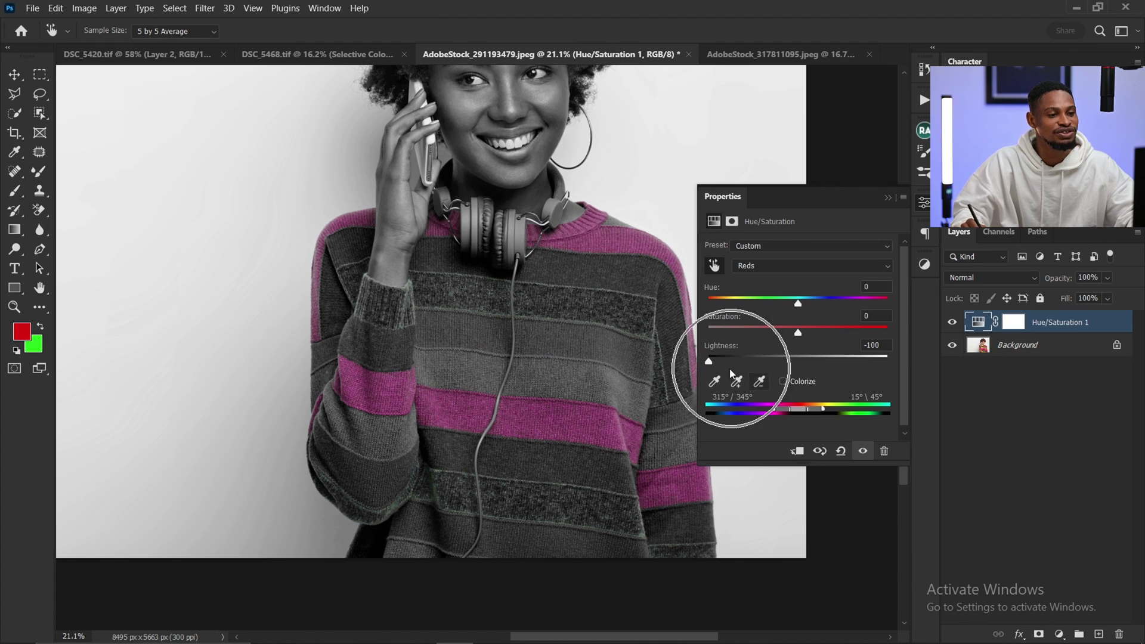
left_click_drag(708, 362, 785, 361)
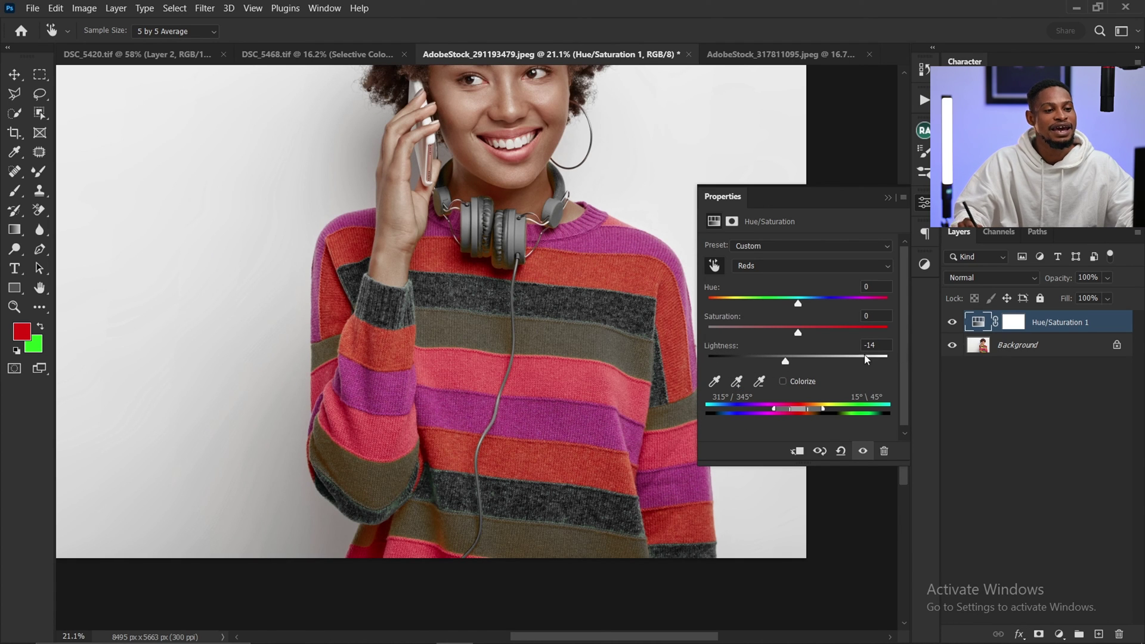